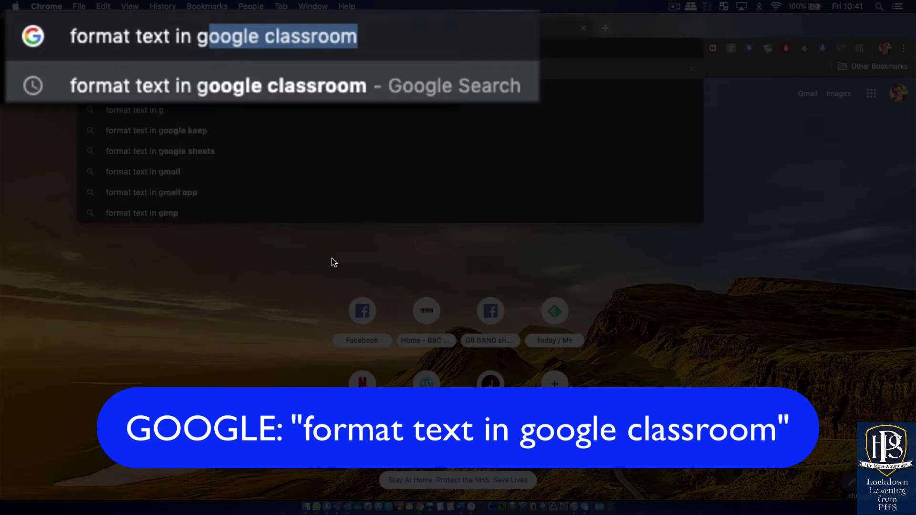
Step: Look up "format text in google classroom" and open the eduGOOGdroid article on formatting text in Google Classroom and Google Forms
{"action": "type", "text": "lassroom"}
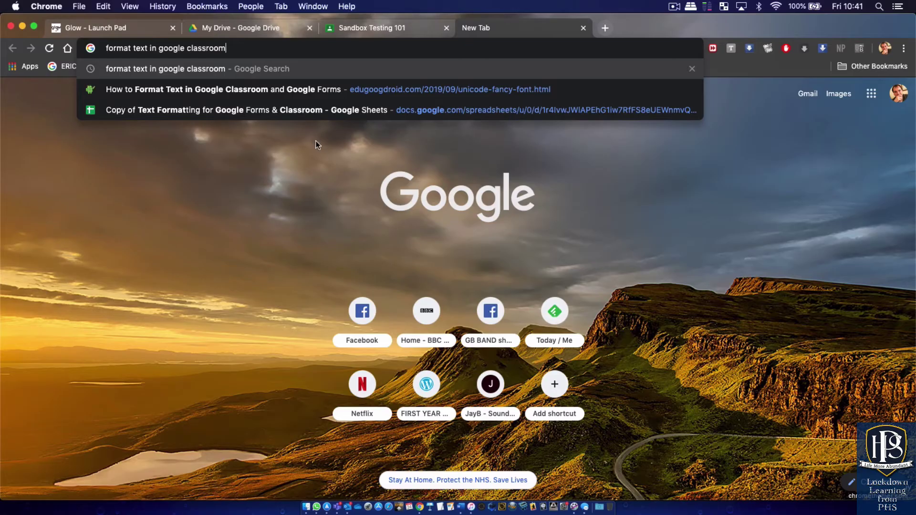
{"action": "key", "text": "Down"}
{"action": "left_click", "coordinate": [281, 90]}
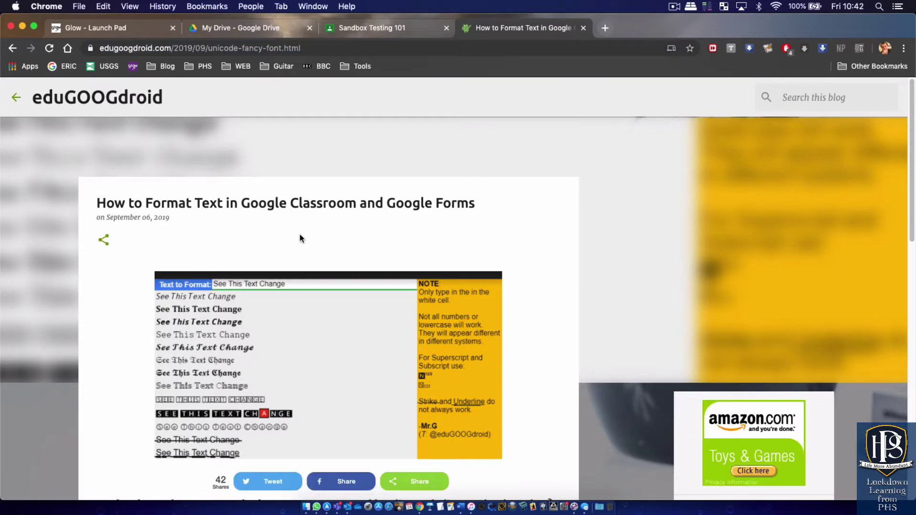
Step: Open the article's linked "Text Formatting for Google Classroom and Forms" sheet and create an own copy from the template
{"action": "scroll", "coordinate": [293, 237], "scroll_direction": "down", "scroll_amount": 5}
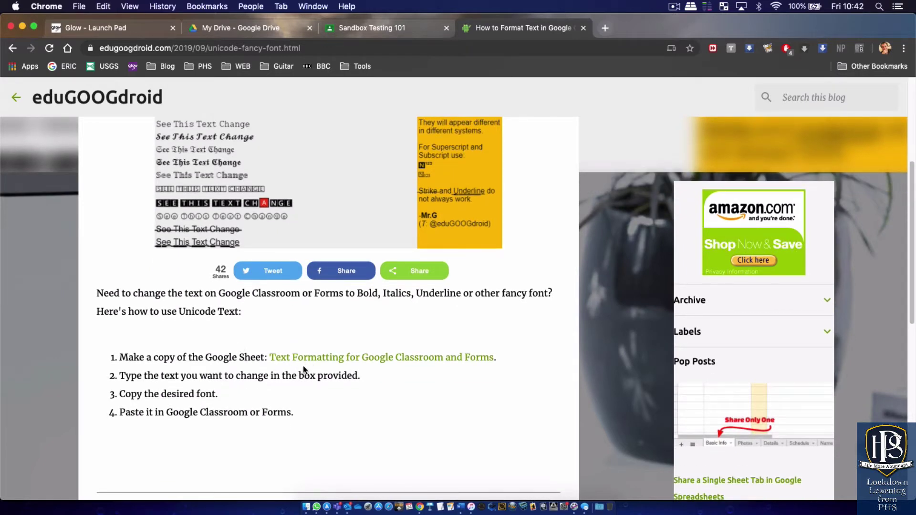
{"action": "left_click", "coordinate": [318, 363]}
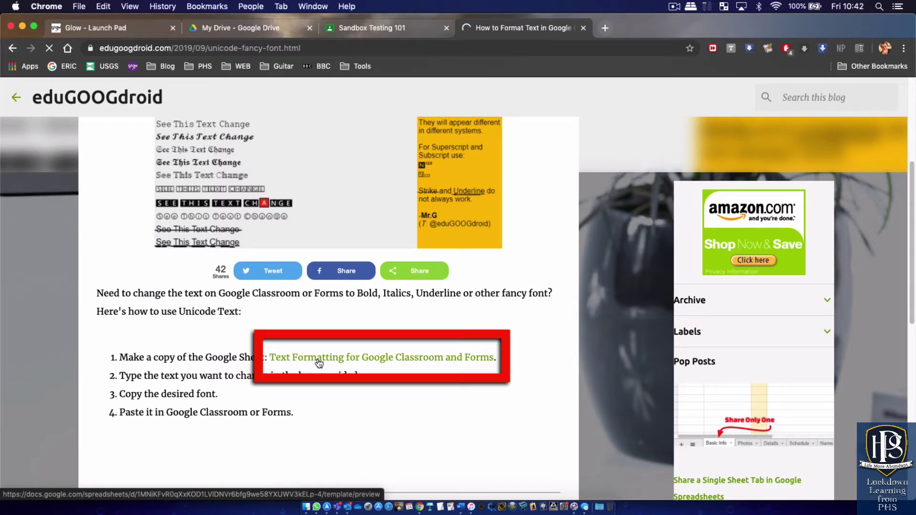
{"action": "left_click", "coordinate": [319, 363]}
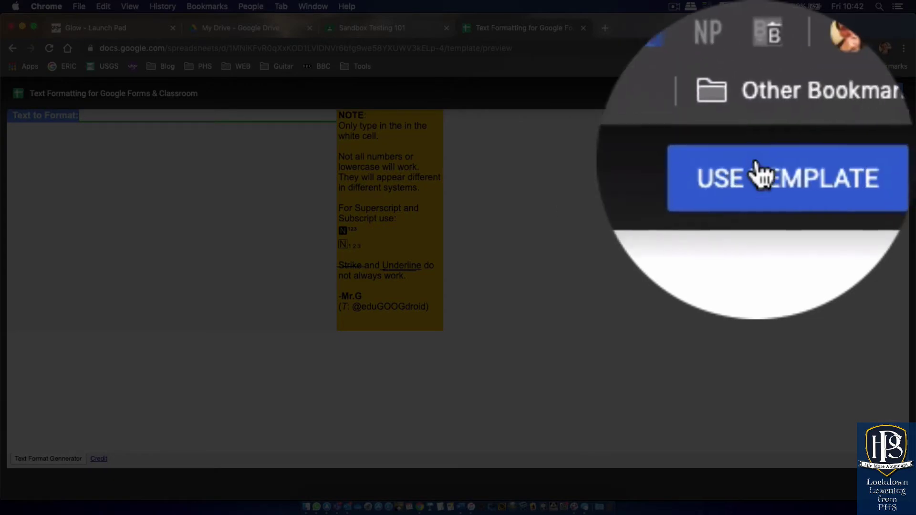
{"action": "left_click", "coordinate": [858, 94]}
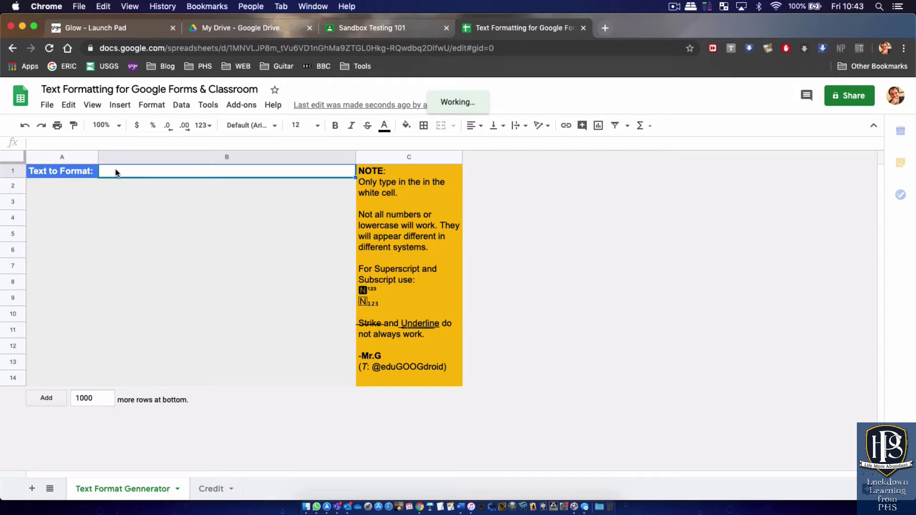
Step: Enter "The Quick Brown Fox" in the white Text to Format cell, B1
{"action": "double_click", "coordinate": [115, 172]}
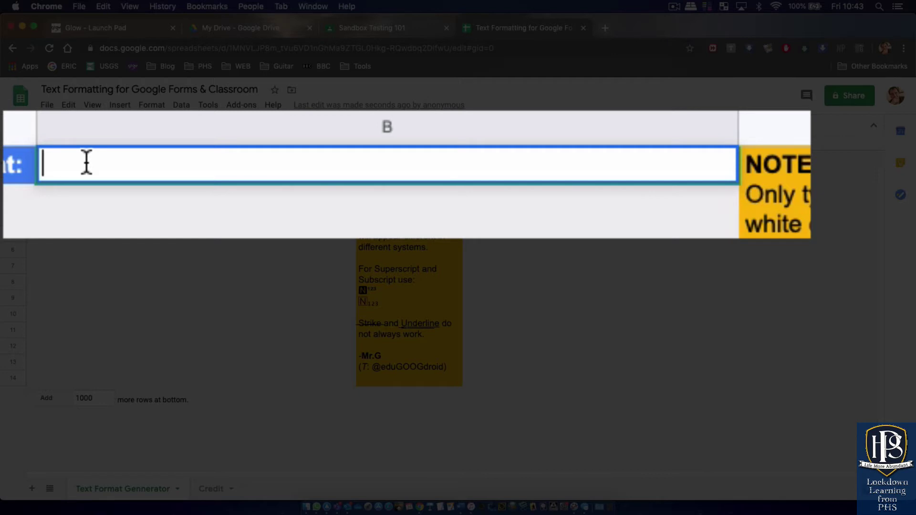
{"action": "type", "text": "The "}
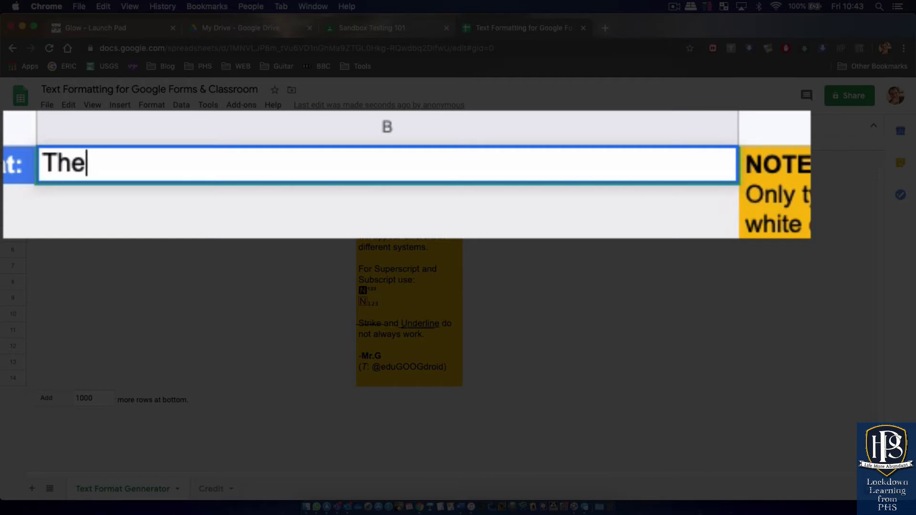
{"action": "type", "text": "Quick"}
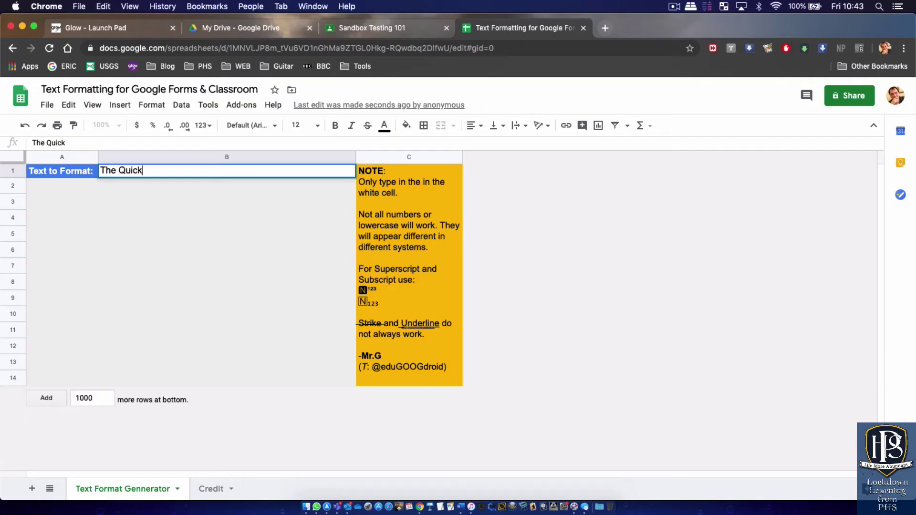
{"action": "type", "text": " Brown Fox"}
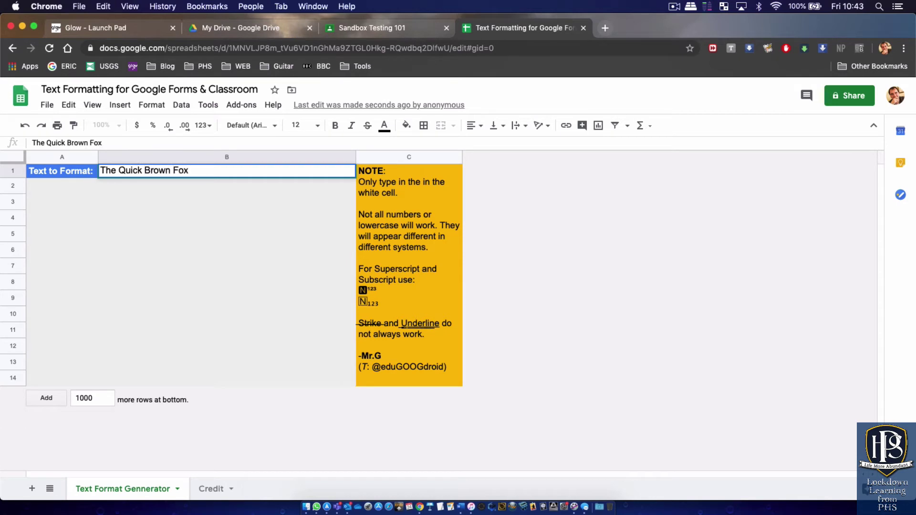
{"action": "key", "text": "Return"}
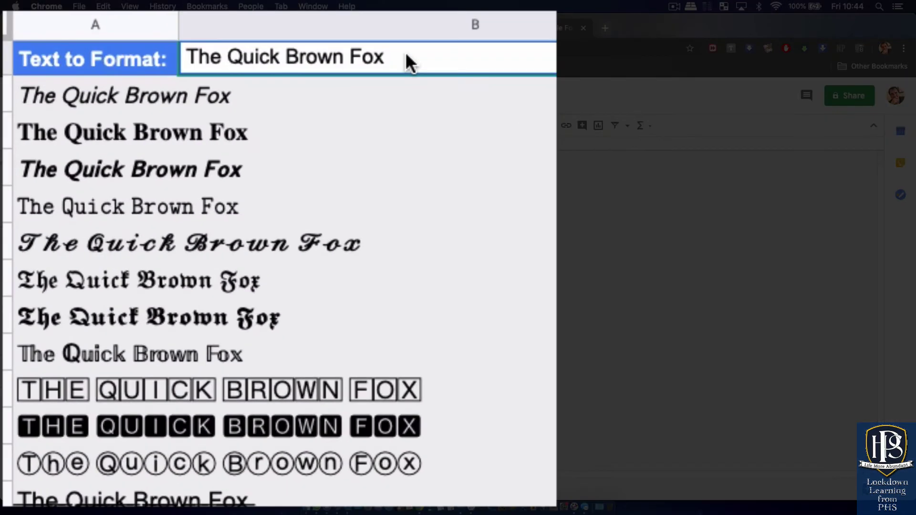
Step: Replace the text to format in cell B1 with "Answer Question 7"
{"action": "double_click", "coordinate": [401, 57]}
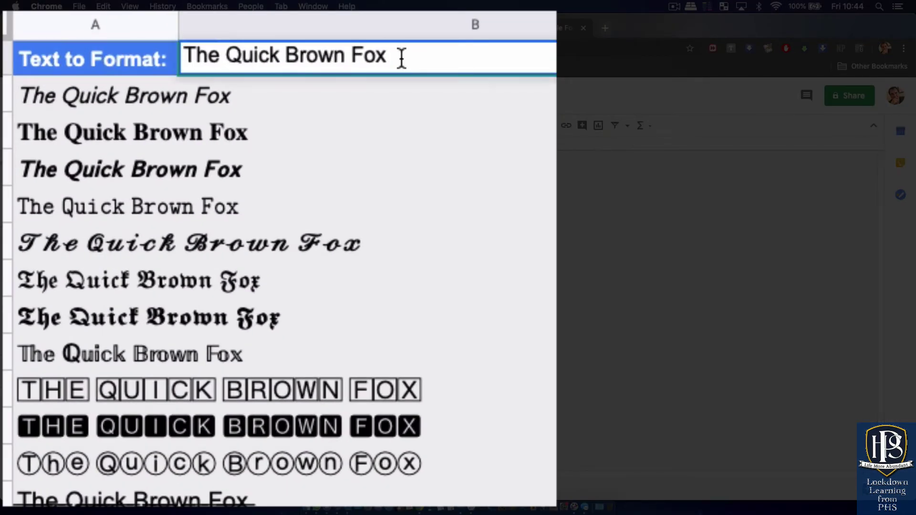
{"action": "left_click_drag", "start_coordinate": [400, 56], "coordinate": [159, 61]}
{"action": "key", "text": "BackSpace"}
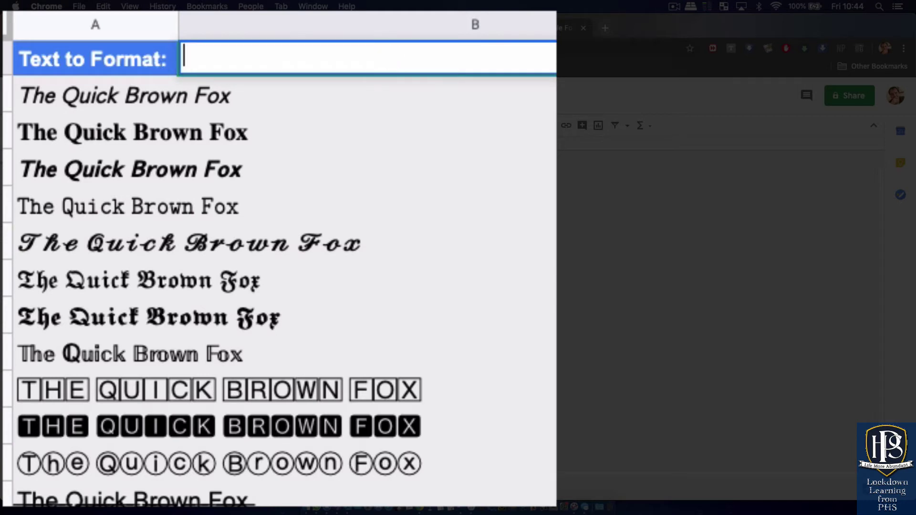
{"action": "type", "text": "Answer Qu"}
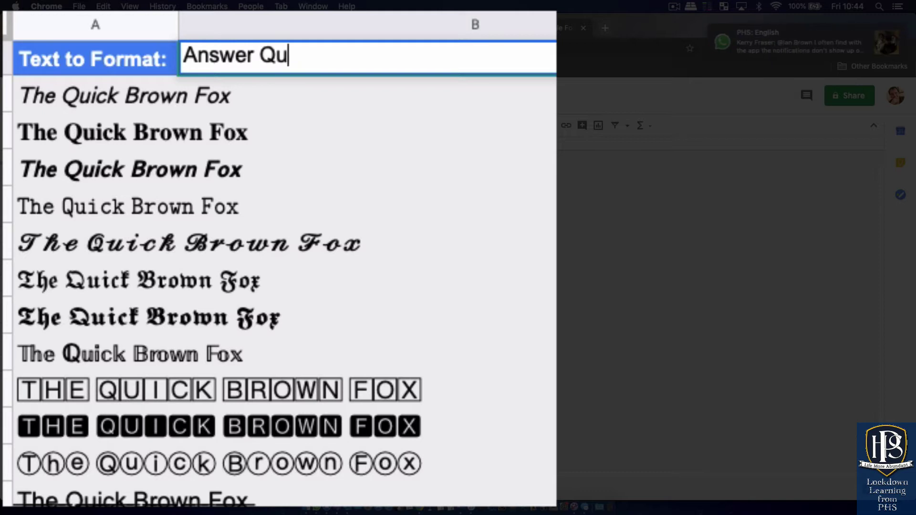
{"action": "type", "text": "estion 7"}
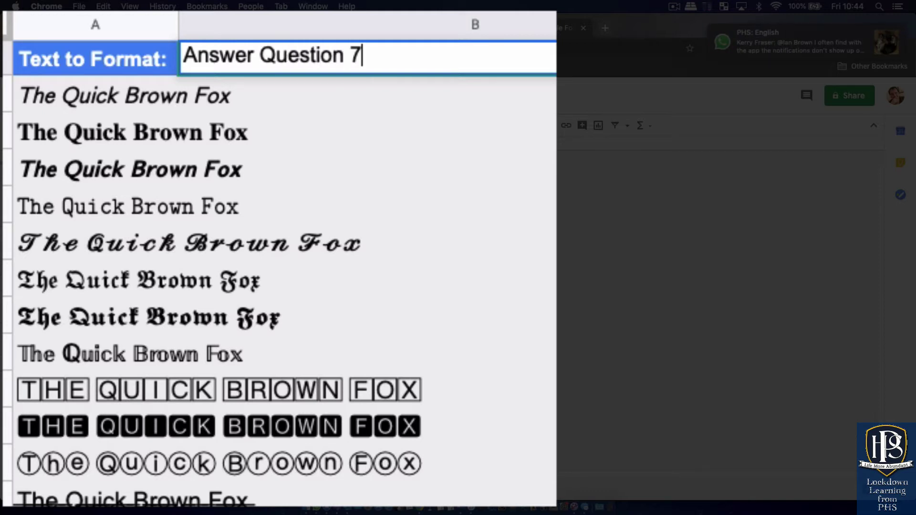
{"action": "key", "text": "Return"}
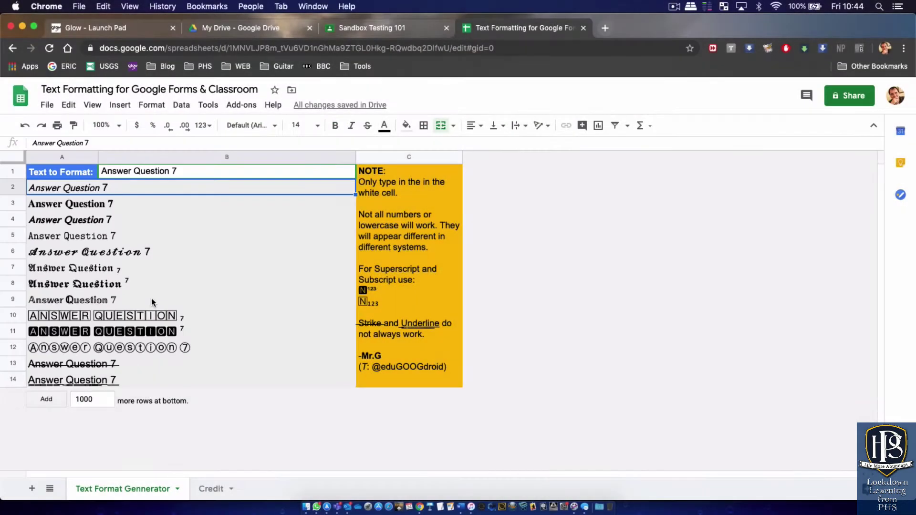
Step: Clear the text from the Text to Format cell, B1
{"action": "left_click", "coordinate": [191, 173]}
{"action": "double_click", "coordinate": [191, 172]}
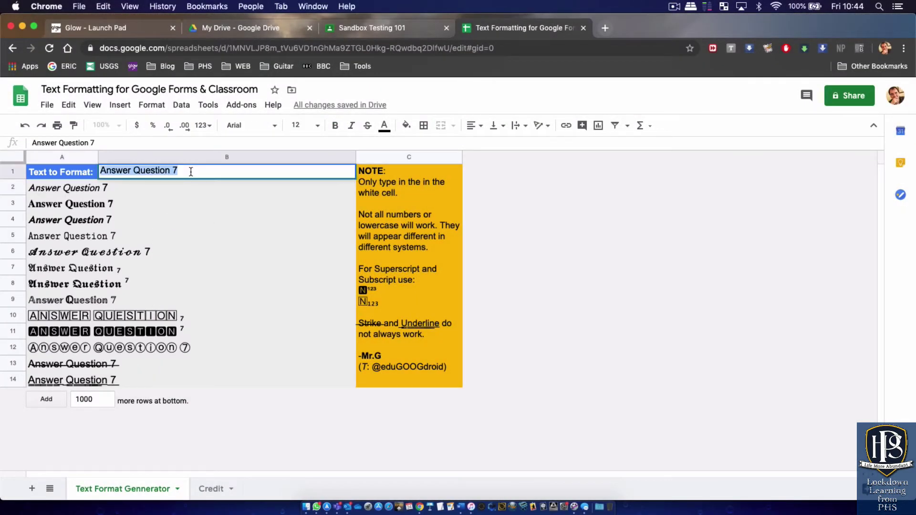
{"action": "key", "text": "BackSpace"}
{"action": "key", "text": "Return"}
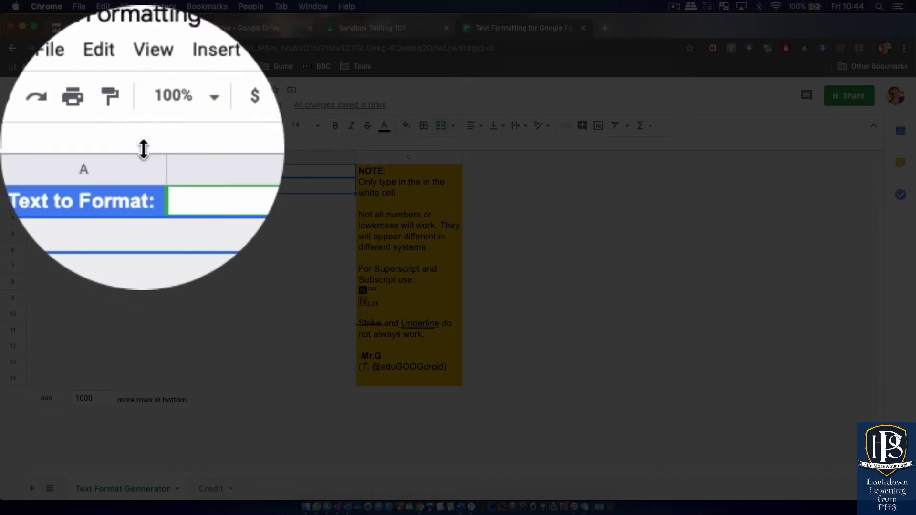
Step: Download the spreadsheet in Excel (.xlsx) format to the Downloads folder under the name "Txt Format"
{"action": "left_click", "coordinate": [48, 106]}
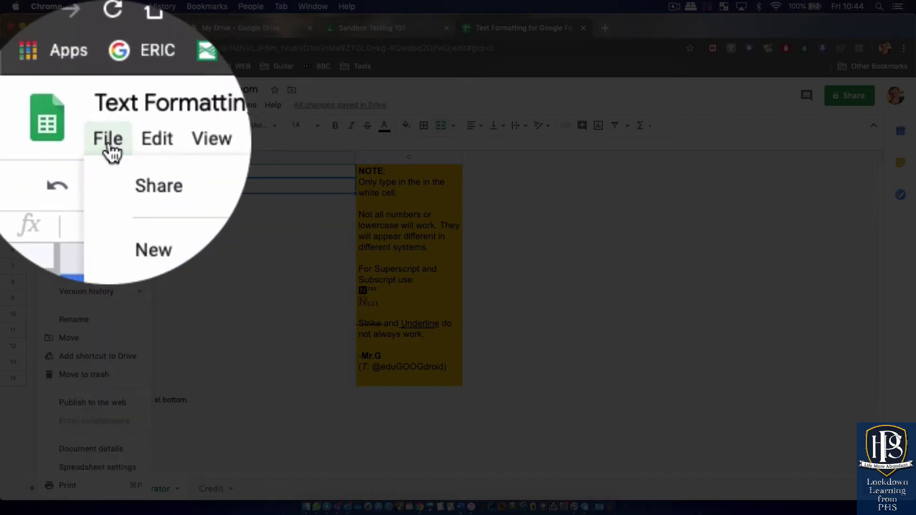
{"action": "mouse_move", "coordinate": [71, 239]}
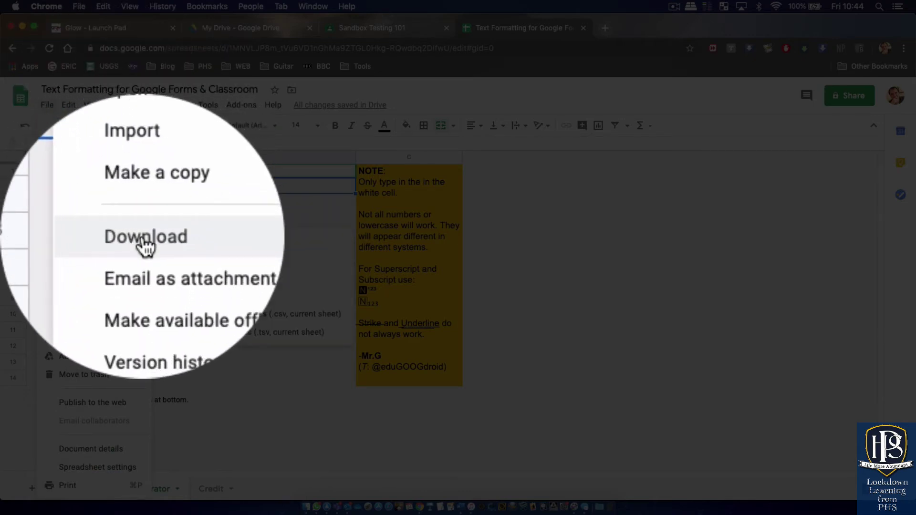
{"action": "left_click", "coordinate": [187, 247]}
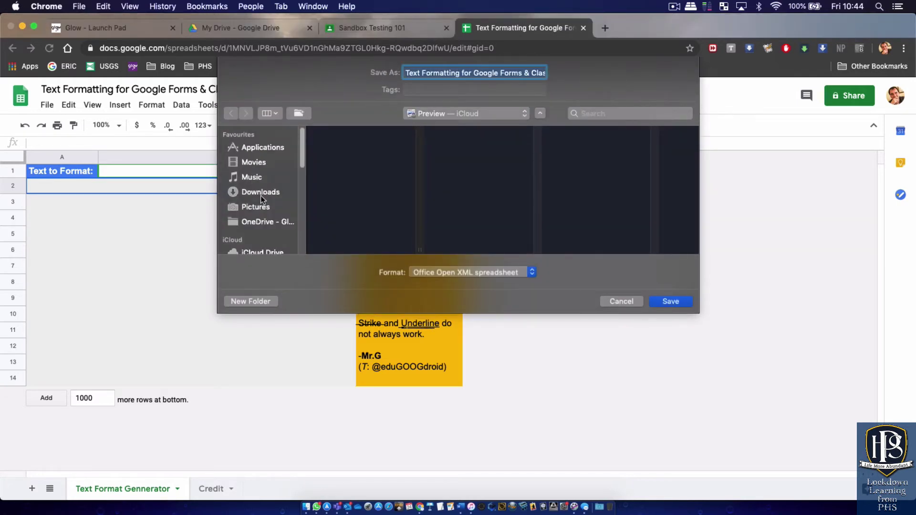
{"action": "left_click", "coordinate": [260, 194]}
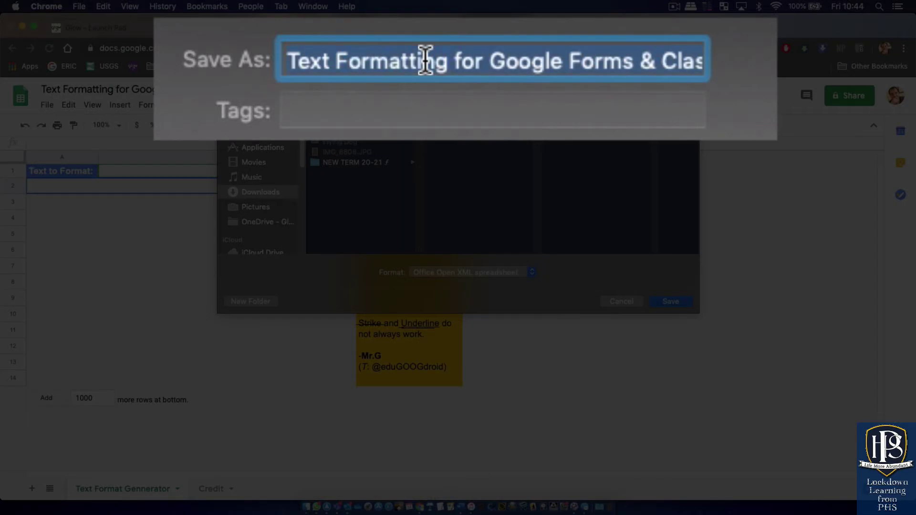
{"action": "type", "text": "Txt"}
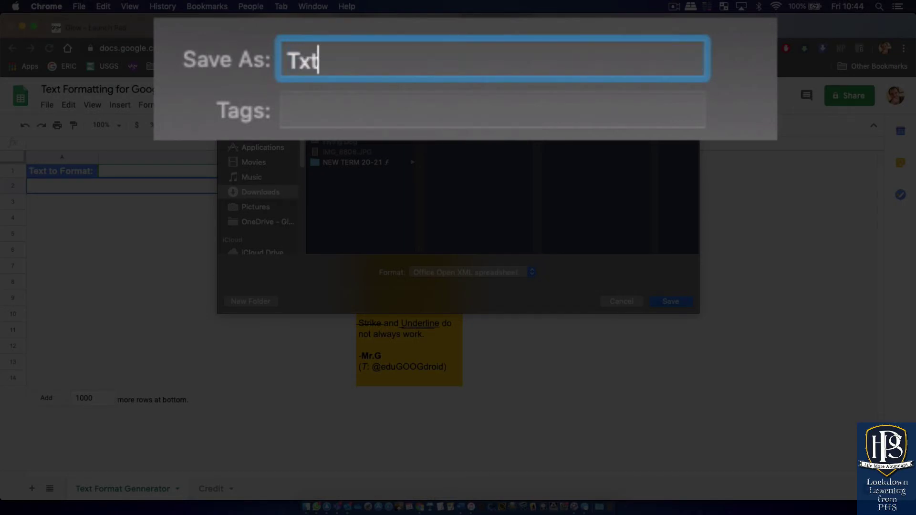
{"action": "type", "text": " Format"}
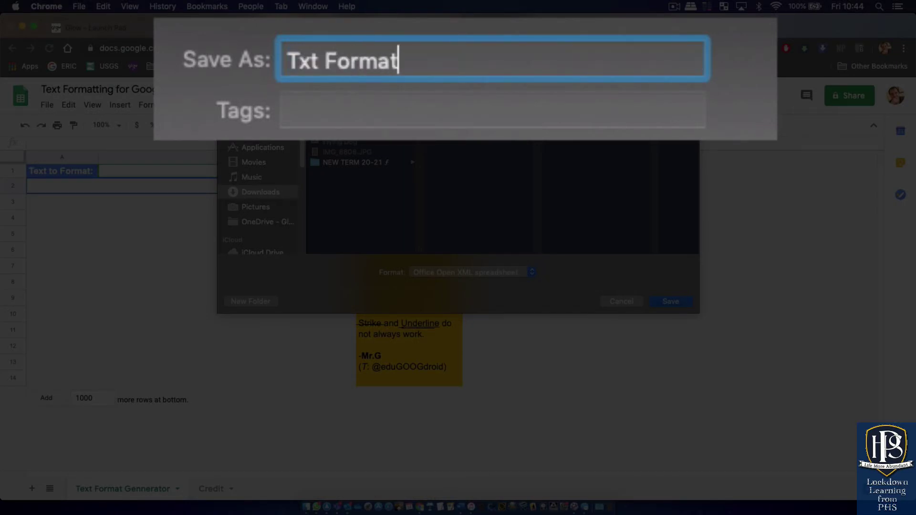
{"action": "key", "text": "Return"}
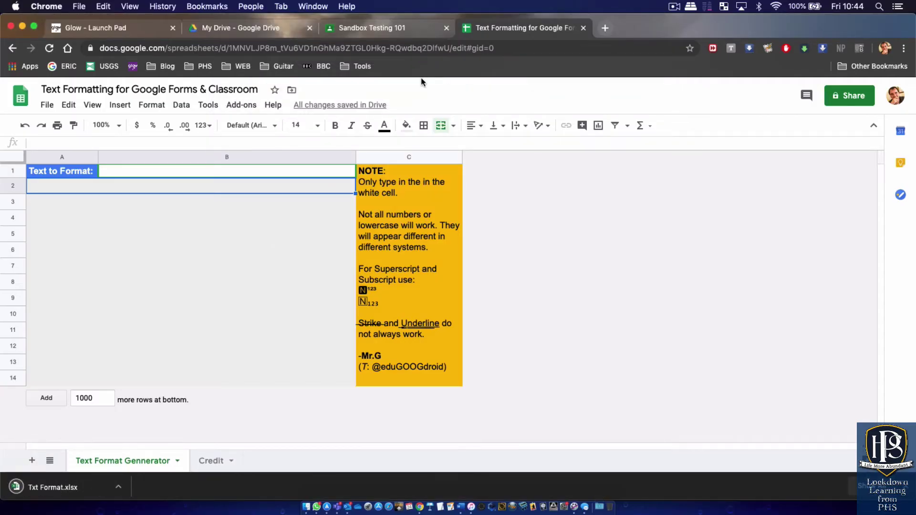
Step: Close the template sheet and upload Txt Format.xlsx from Downloads into the Sandbox Files folder of the Glow Google Drive
{"action": "left_click", "coordinate": [584, 29]}
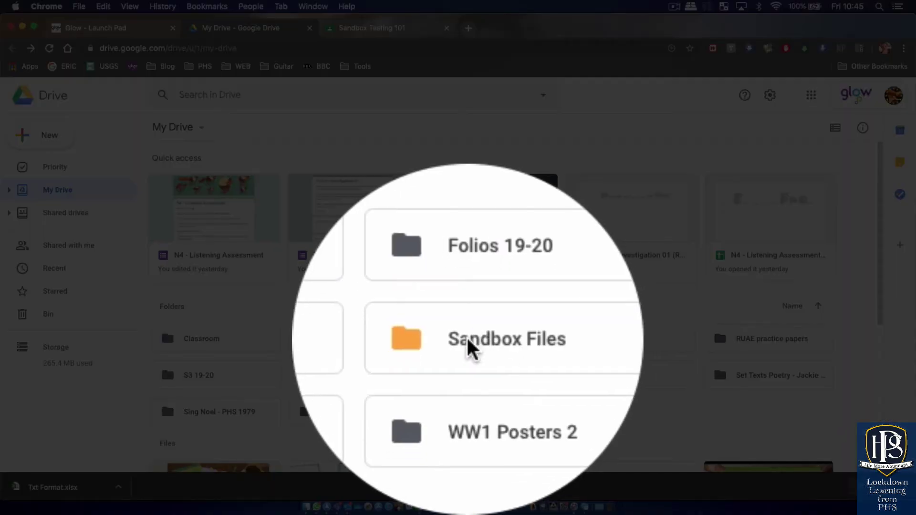
{"action": "left_click", "coordinate": [468, 375]}
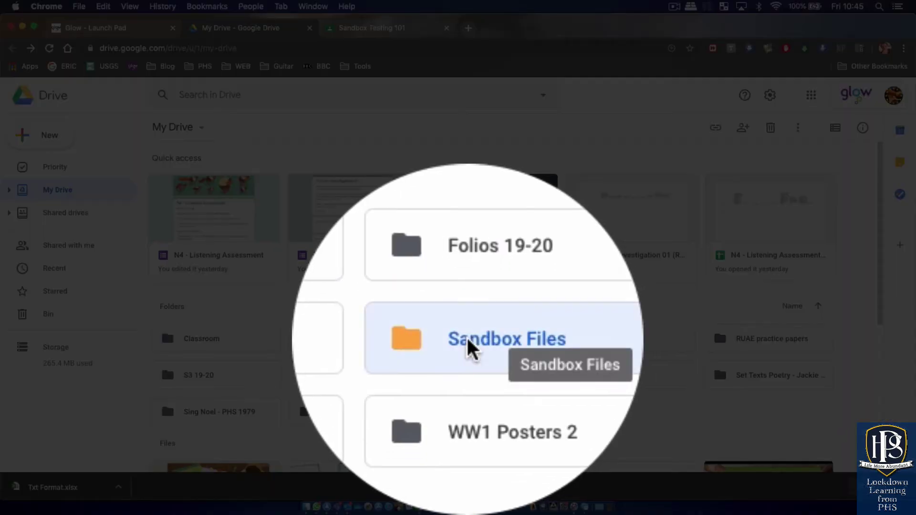
{"action": "double_click", "coordinate": [467, 375]}
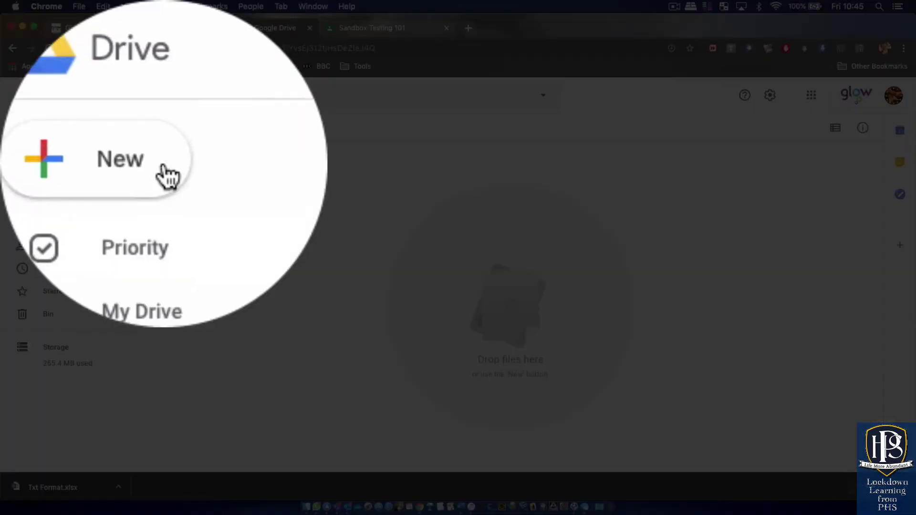
{"action": "left_click", "coordinate": [65, 150]}
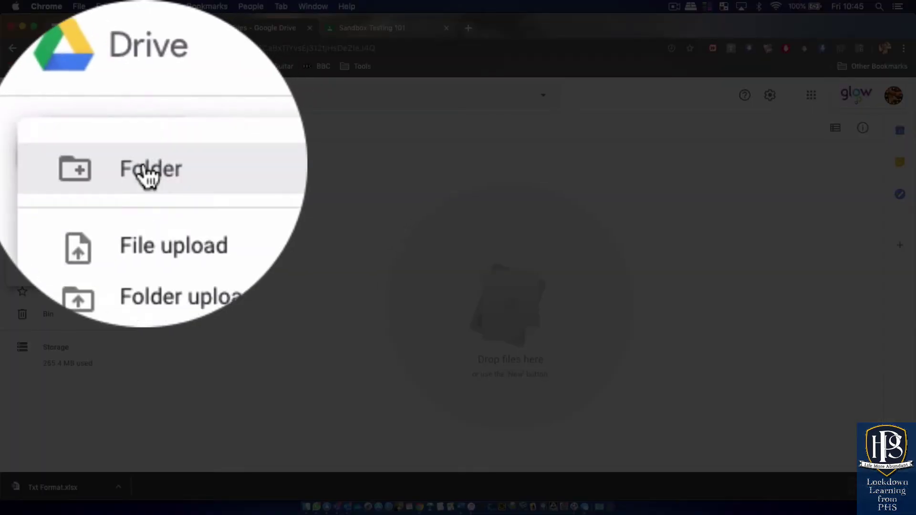
{"action": "left_click", "coordinate": [59, 171]}
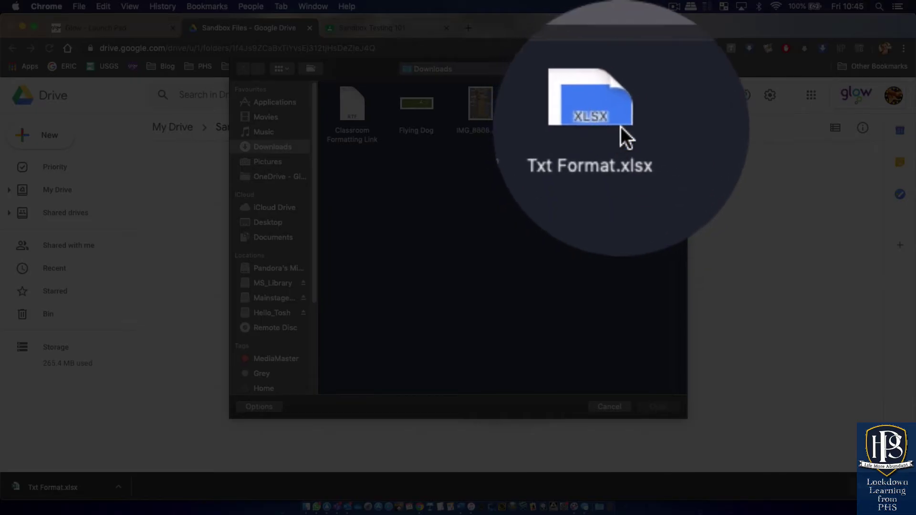
{"action": "left_click", "coordinate": [603, 127]}
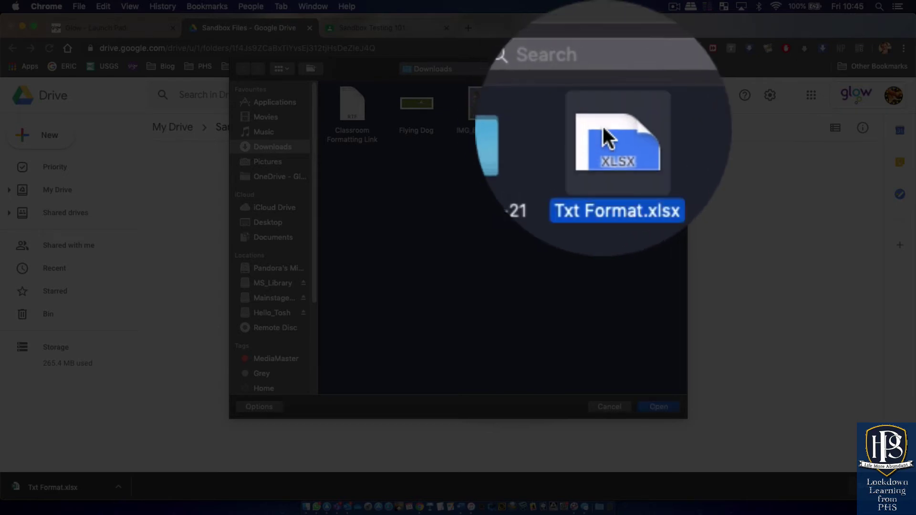
{"action": "double_click", "coordinate": [602, 127]}
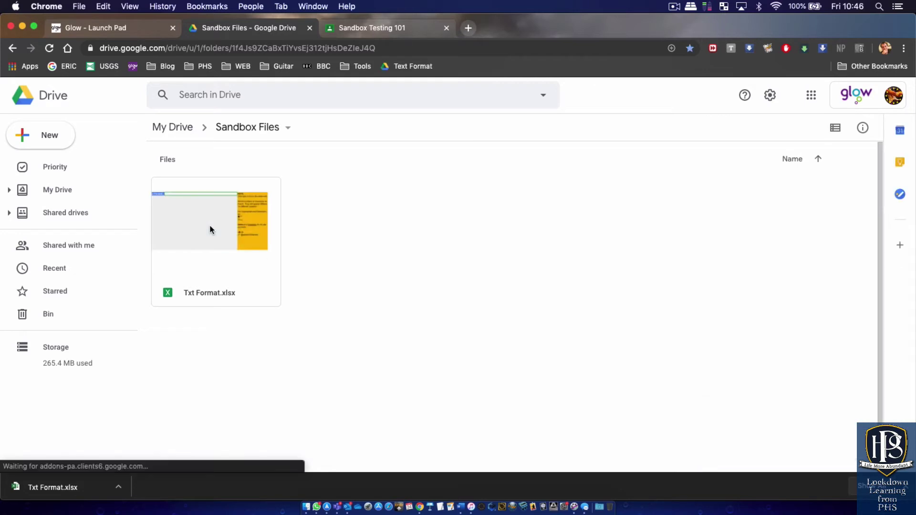
Step: Open the uploaded Txt Format.xlsx in Google Sheets and enter "Testing" as the text to format in cell B1
{"action": "left_click", "coordinate": [200, 294]}
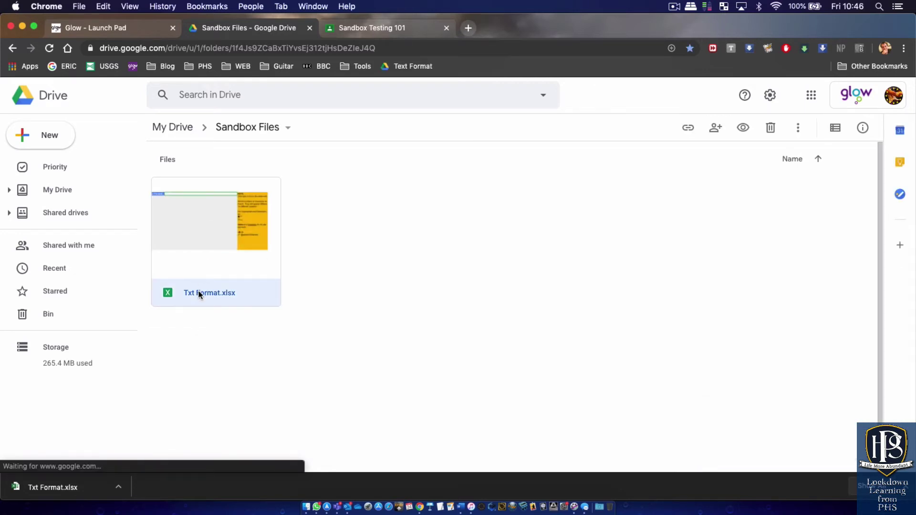
{"action": "double_click", "coordinate": [199, 294]}
{"action": "left_click", "coordinate": [456, 99]}
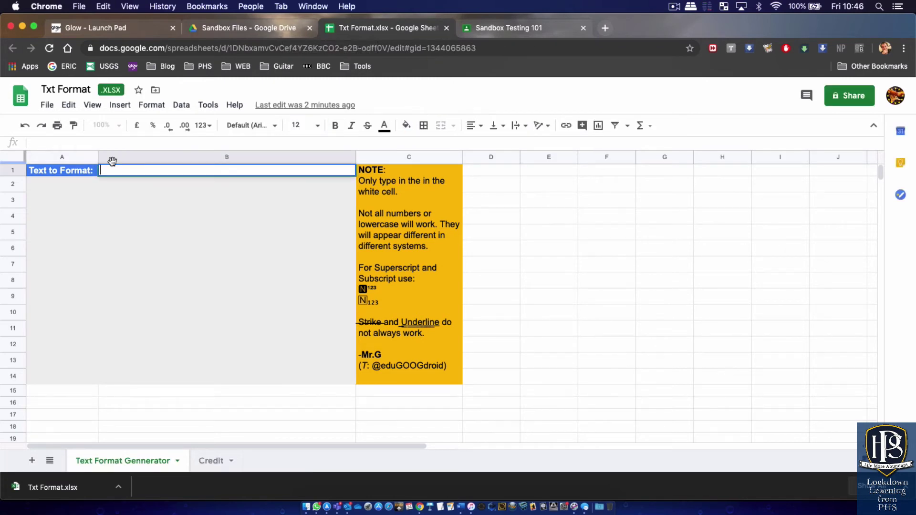
{"action": "type", "text": "Testing"}
{"action": "key", "text": "Return"}
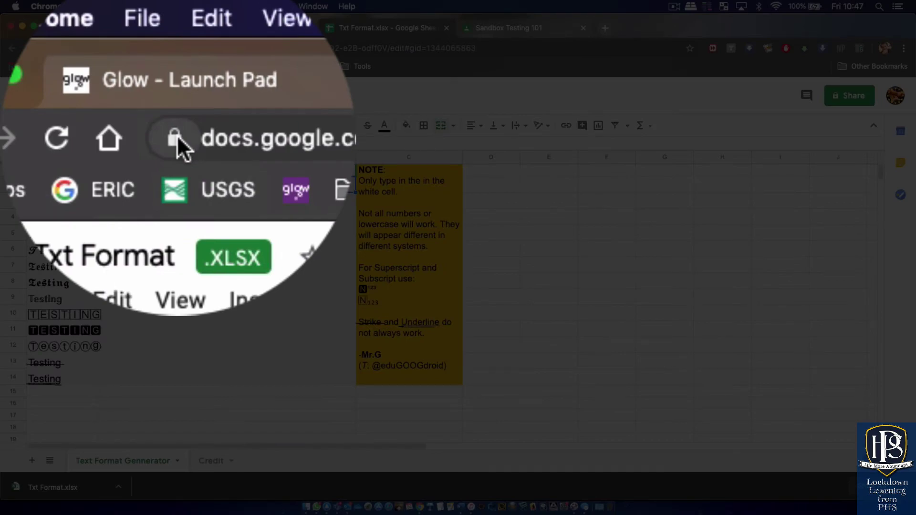
Step: Bookmark the Txt Format.xlsx sheet on the bookmarks bar and rename the bookmark "Txt Formats"
{"action": "left_click_drag", "start_coordinate": [90, 49], "coordinate": [381, 66]}
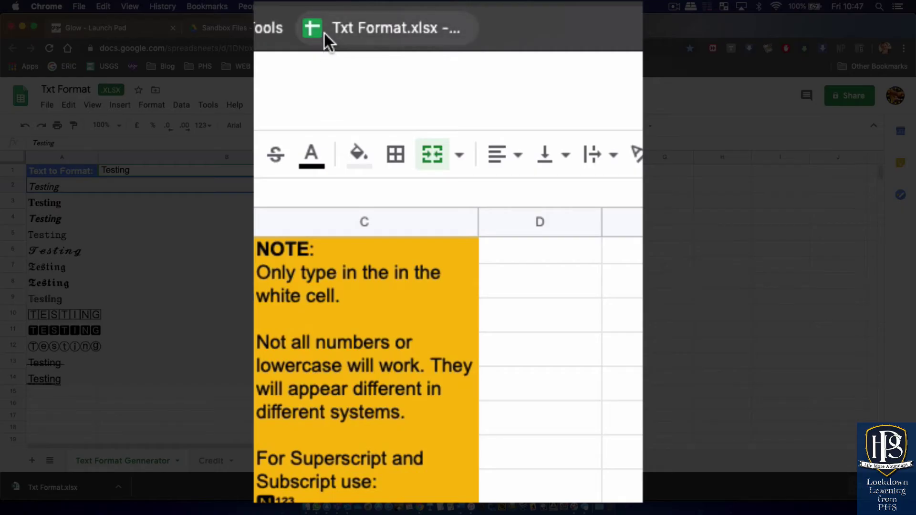
{"action": "right_click", "coordinate": [385, 32]}
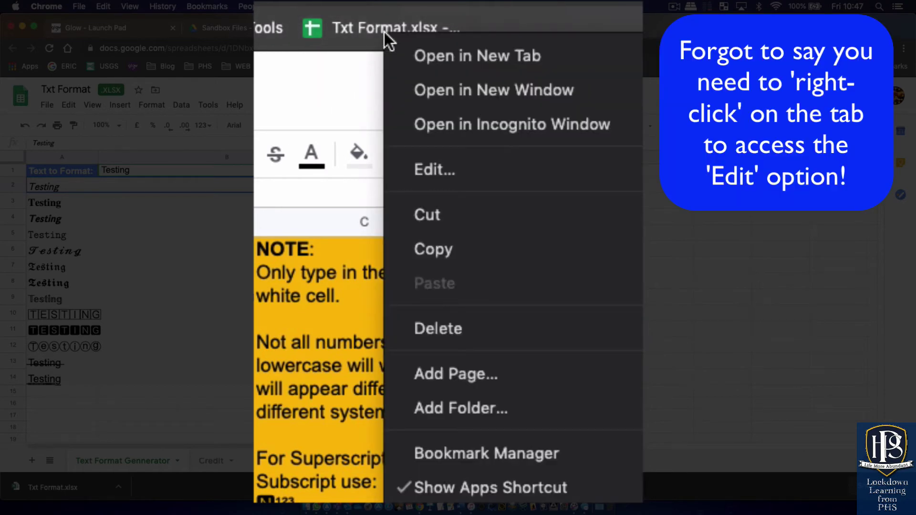
{"action": "left_click", "coordinate": [443, 174]}
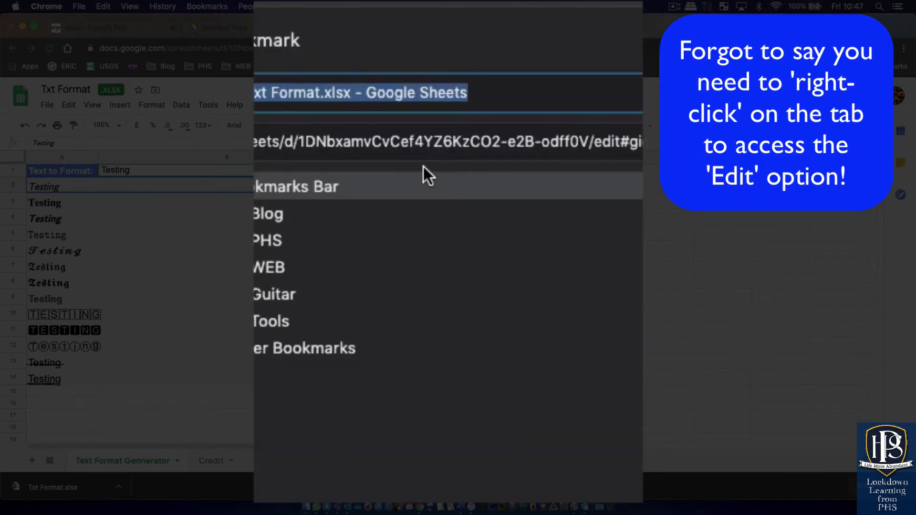
{"action": "left_click", "coordinate": [321, 95]}
{"action": "left_click_drag", "start_coordinate": [320, 95], "coordinate": [466, 96]}
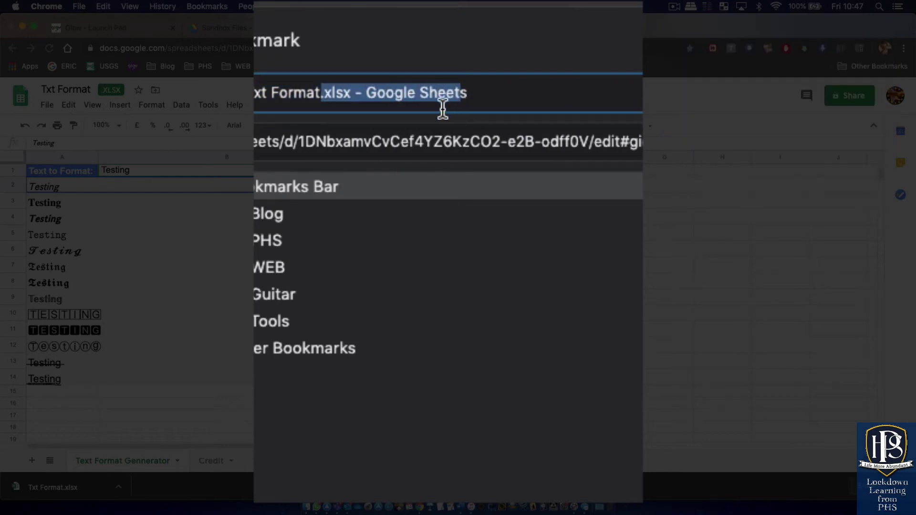
{"action": "type", "text": "s"}
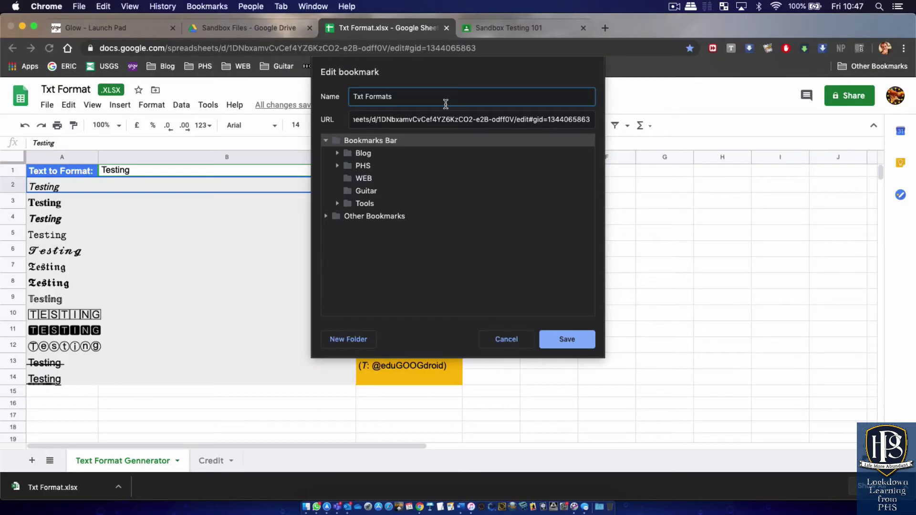
{"action": "key", "text": "Return"}
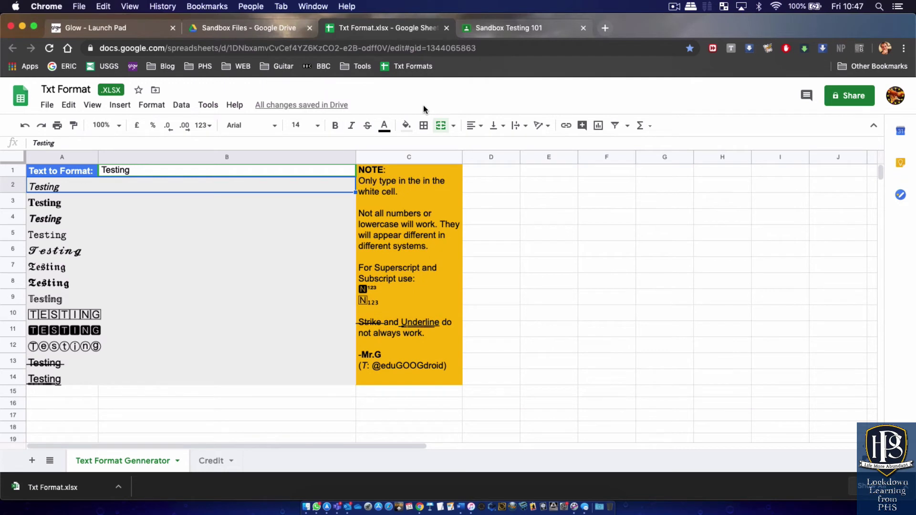
Step: Delete the word "Testing" from the Text to Format cell, B1
{"action": "left_click", "coordinate": [181, 172]}
{"action": "double_click", "coordinate": [179, 172]}
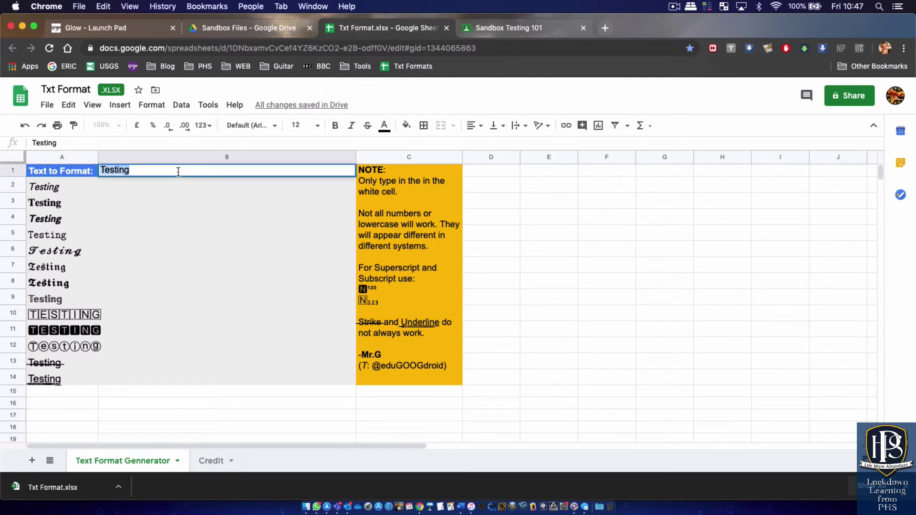
{"action": "key", "text": "BackSpace"}
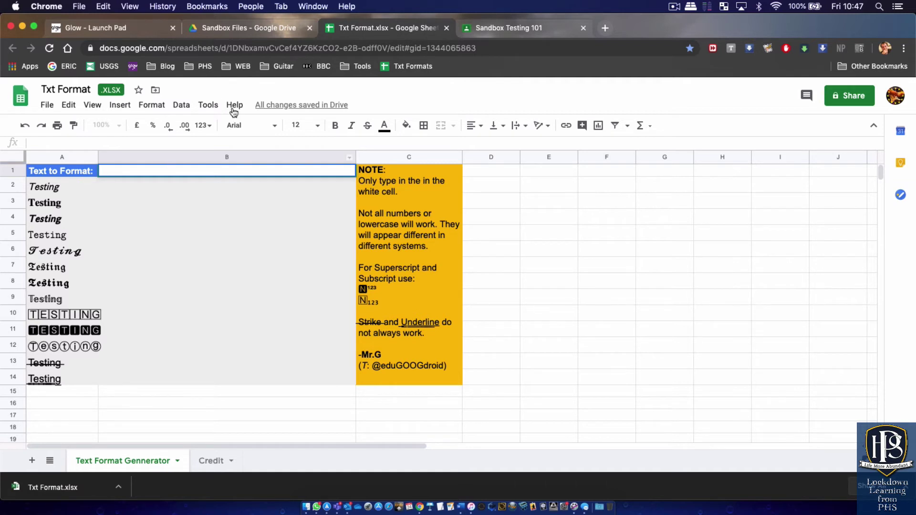
Step: In the Sandbox Testing 101 Google Classroom stream, draft an announcement reading "This is a test of fonts in Google Classroom.", a blank line, and "How is yer belly off for blackheads?"
{"action": "left_click", "coordinate": [505, 31]}
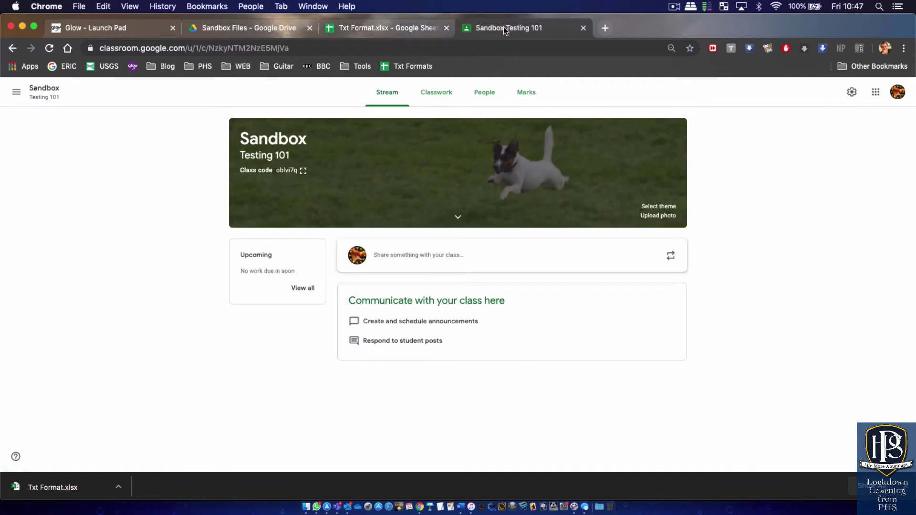
{"action": "left_click", "coordinate": [391, 256]}
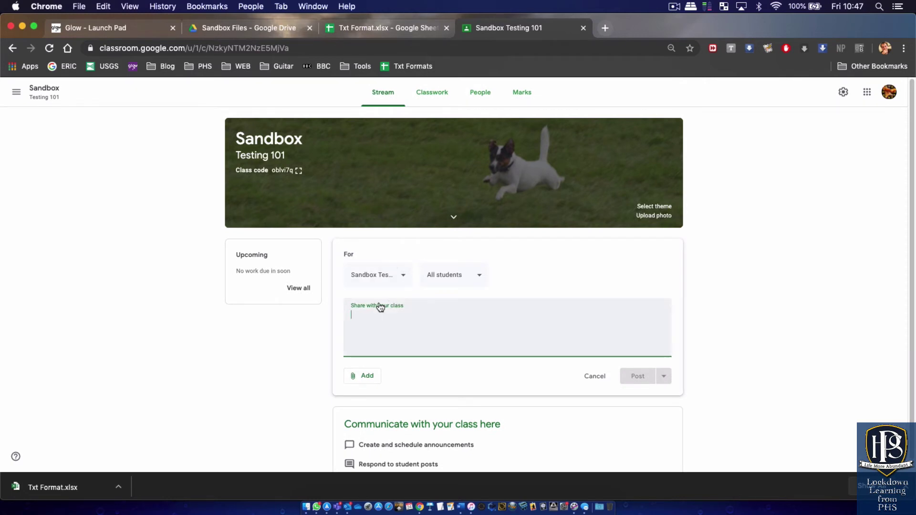
{"action": "type", "text": "This is a test of font"}
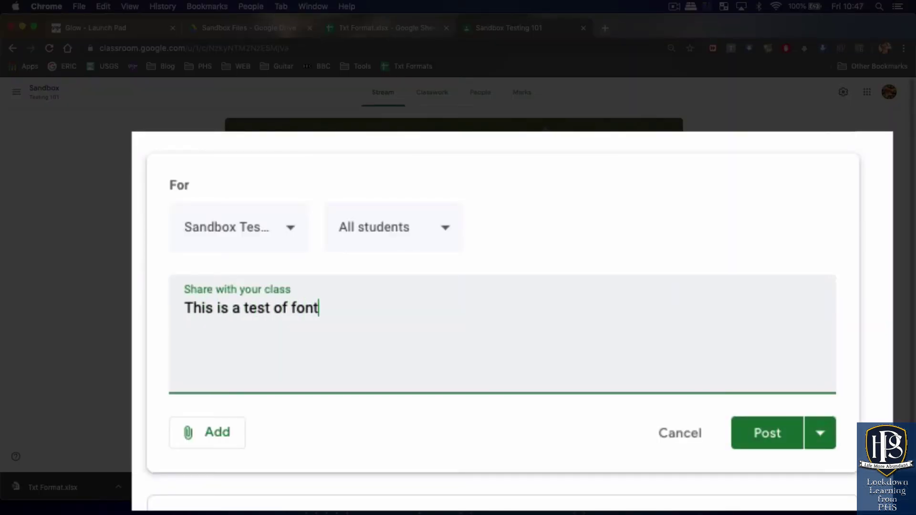
{"action": "type", "text": "s in Google Classroom.  "}
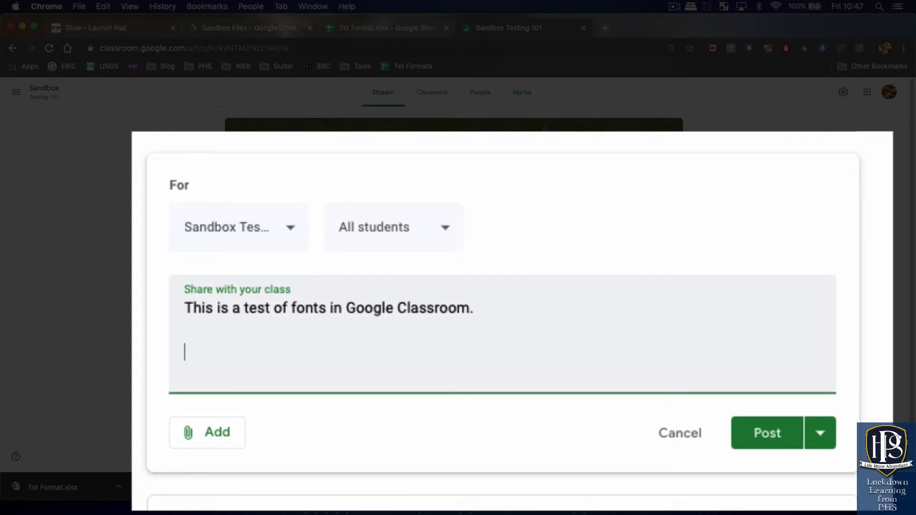
{"action": "type", "text": "How is yer belly off for bl"}
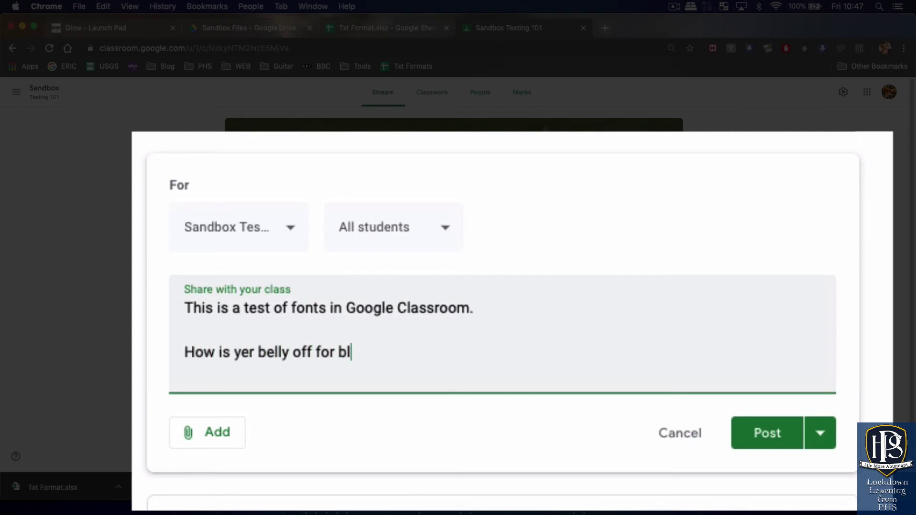
{"action": "type", "text": "ackheads?"}
{"action": "key", "text": "Return"}
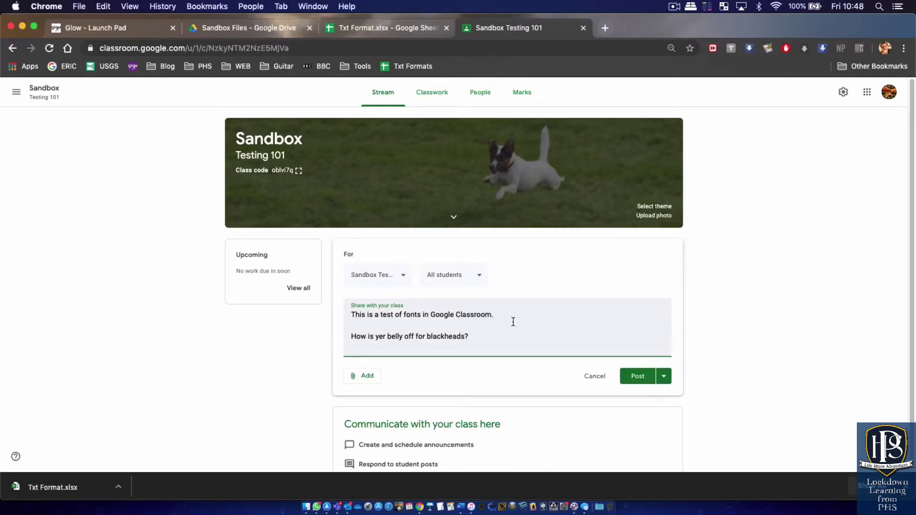
Step: Copy the draft announcement's first sentence and paste it into cell B1 of the Txt Format sheet as the text to format
{"action": "left_click", "coordinate": [372, 30]}
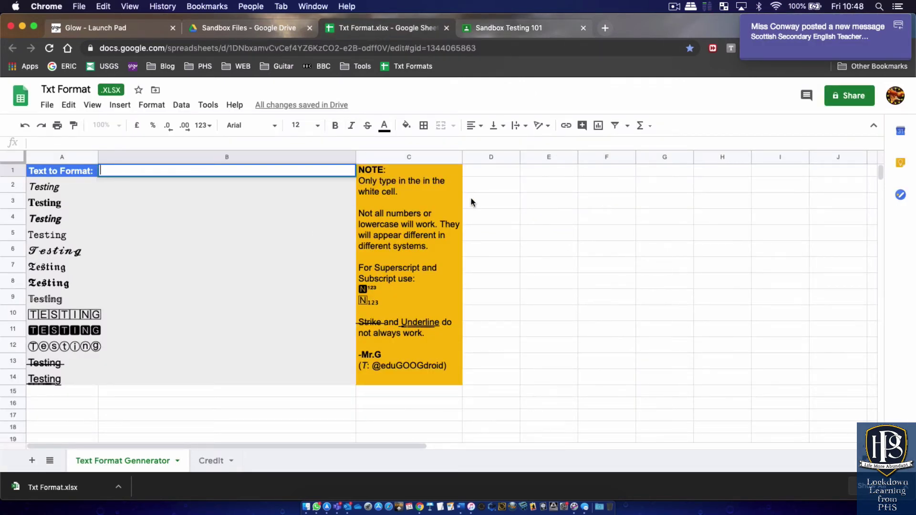
{"action": "left_click", "coordinate": [471, 26]}
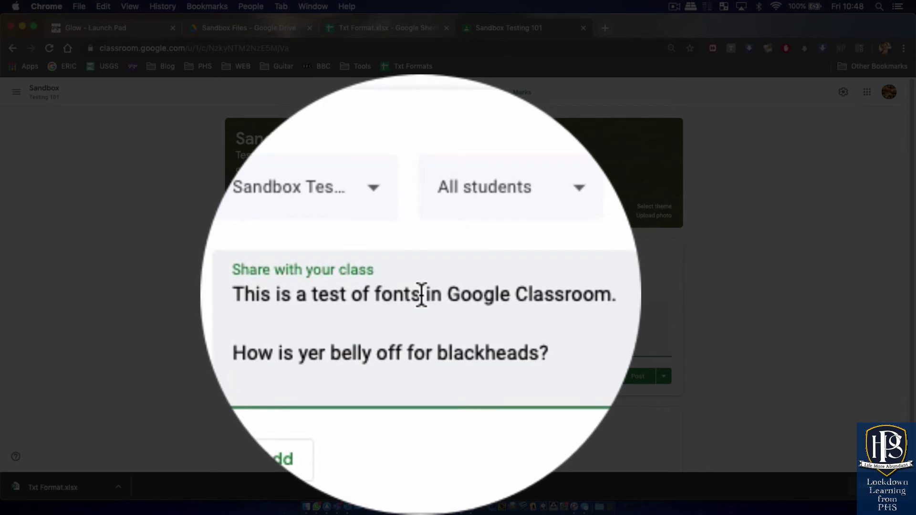
{"action": "left_click_drag", "start_coordinate": [420, 294], "coordinate": [350, 296]}
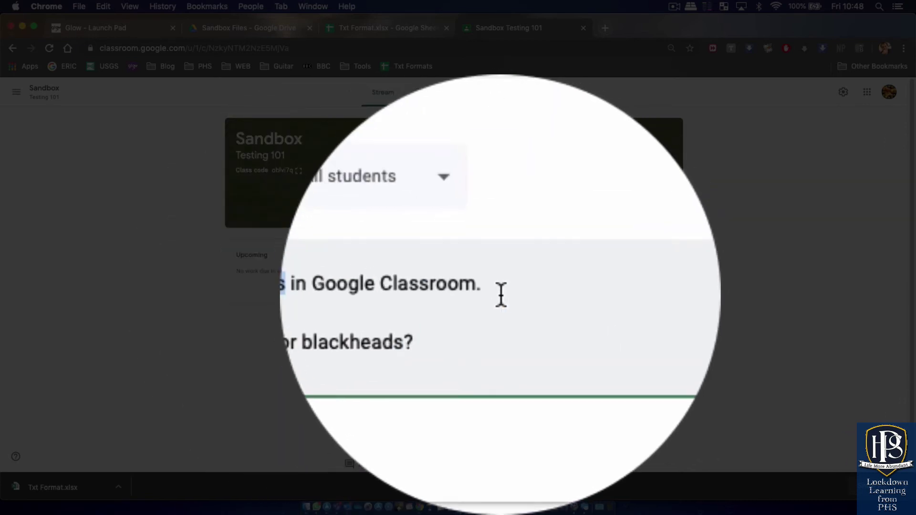
{"action": "left_click_drag", "start_coordinate": [499, 293], "coordinate": [347, 294]}
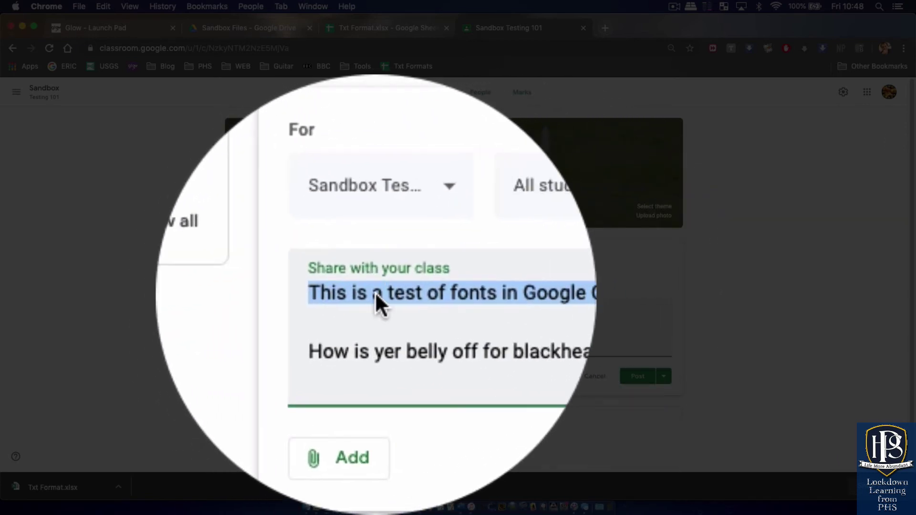
{"action": "right_click", "coordinate": [376, 293]}
{"action": "left_click", "coordinate": [393, 291]}
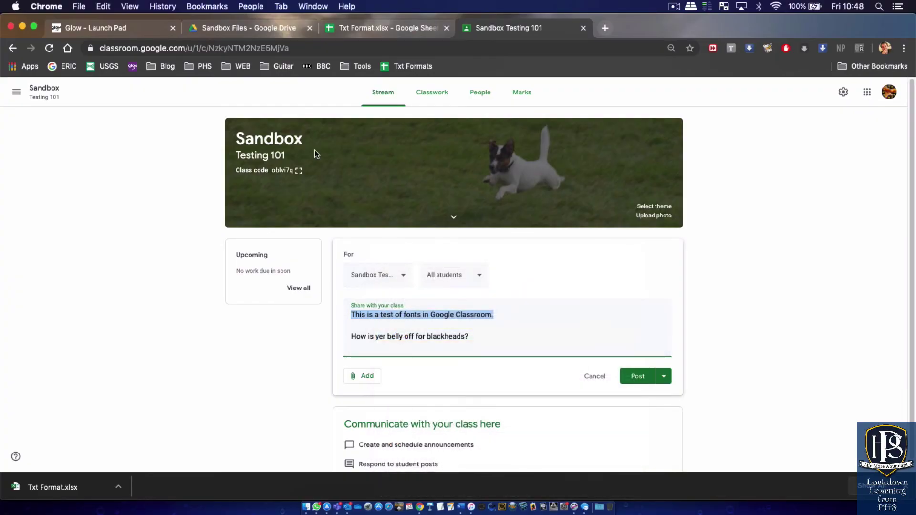
{"action": "left_click", "coordinate": [365, 27]}
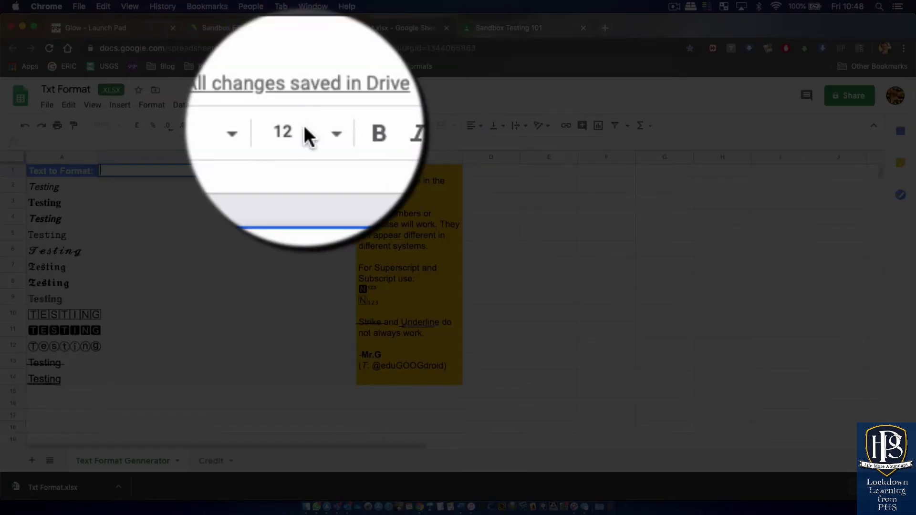
{"action": "double_click", "coordinate": [138, 170]}
{"action": "right_click", "coordinate": [135, 171]}
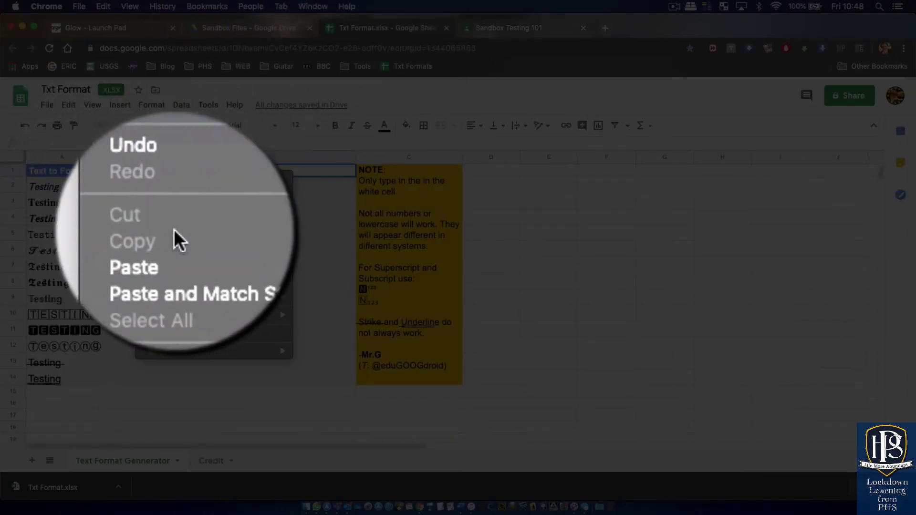
{"action": "left_click", "coordinate": [190, 243]}
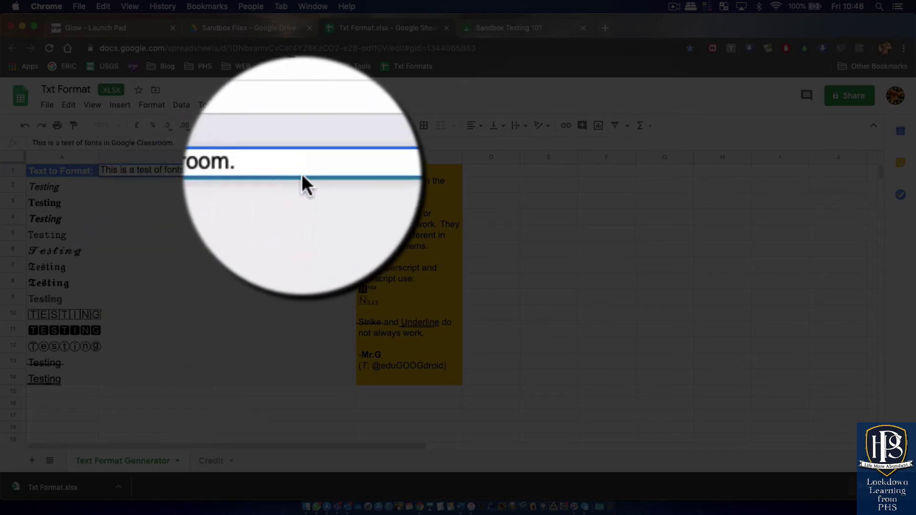
{"action": "key", "text": "Return"}
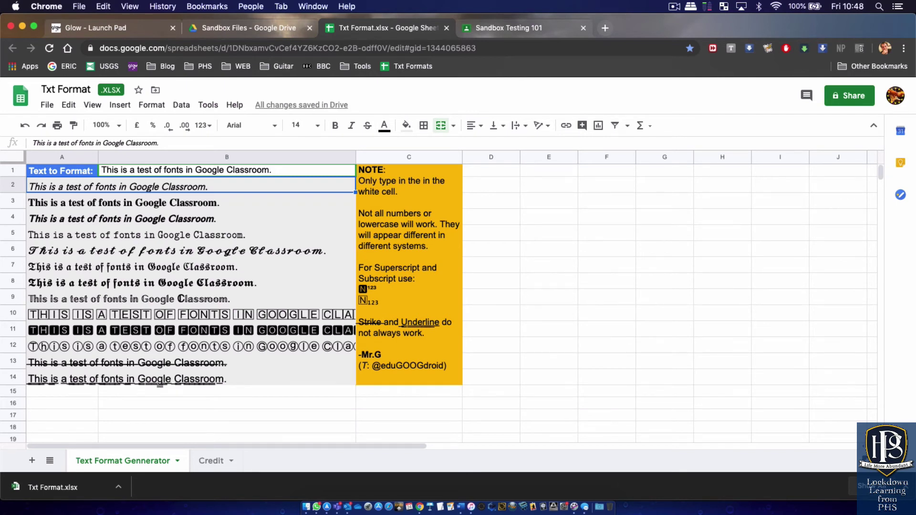
Step: Copy the typewriter-style sentence from row 5 and paste it over the first sentence of the Classroom announcement draft
{"action": "double_click", "coordinate": [178, 237]}
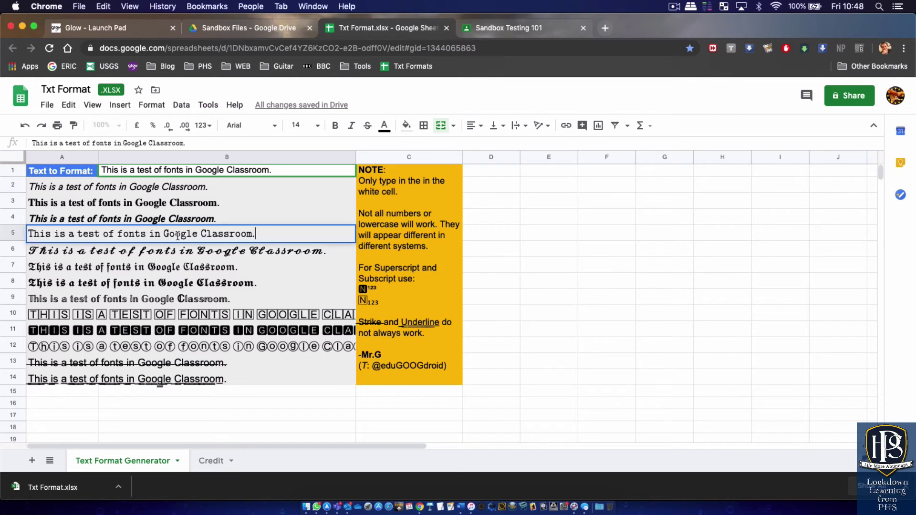
{"action": "left_click_drag", "start_coordinate": [263, 235], "coordinate": [26, 234]}
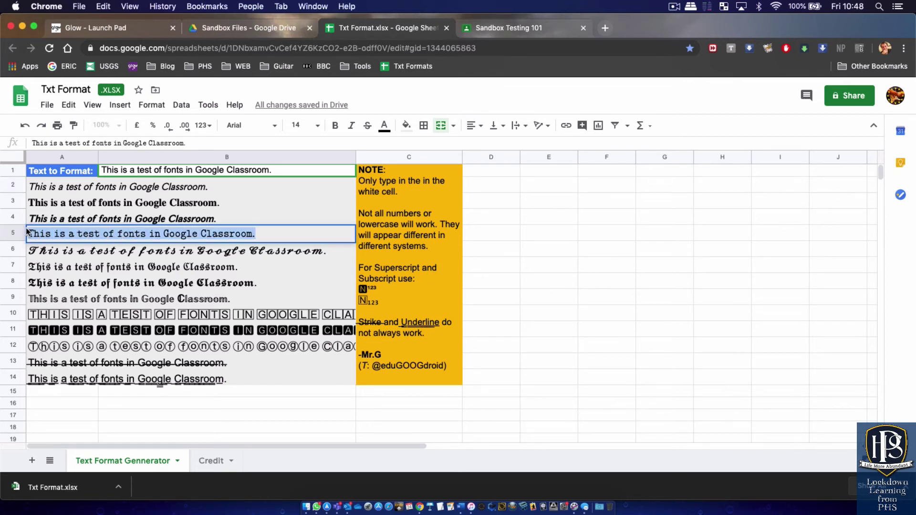
{"action": "right_click", "coordinate": [77, 237]}
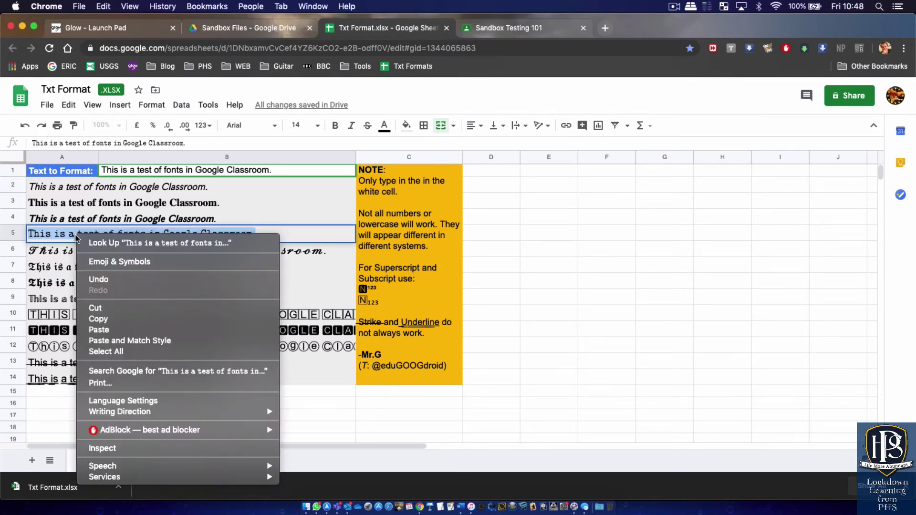
{"action": "left_click", "coordinate": [117, 318]}
{"action": "left_click", "coordinate": [506, 28]}
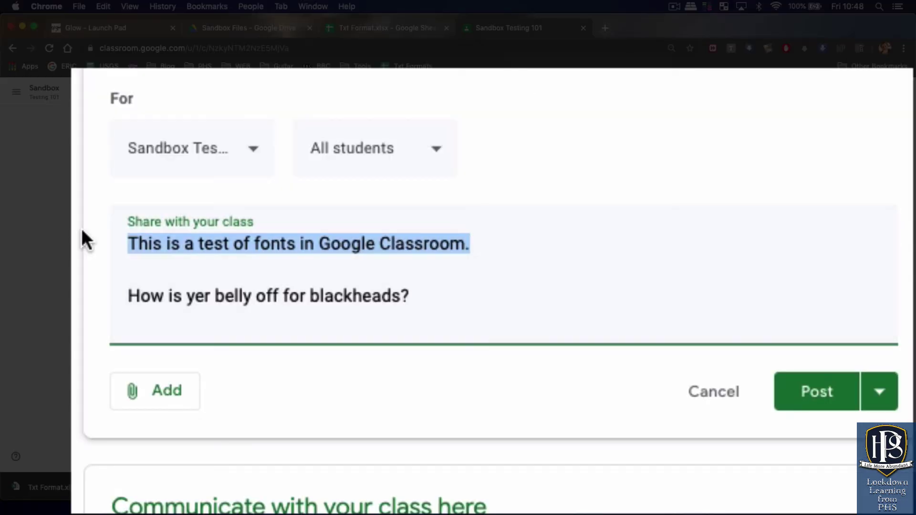
{"action": "right_click", "coordinate": [135, 245]}
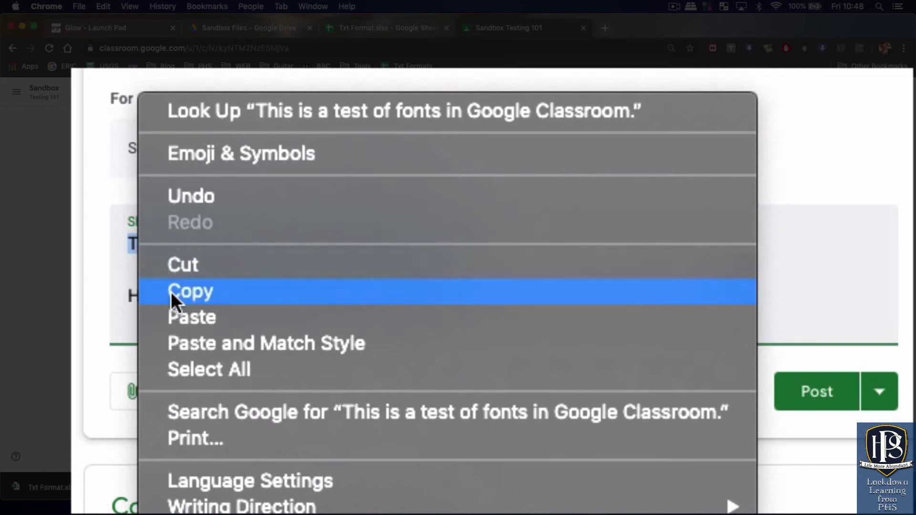
{"action": "left_click", "coordinate": [180, 313]}
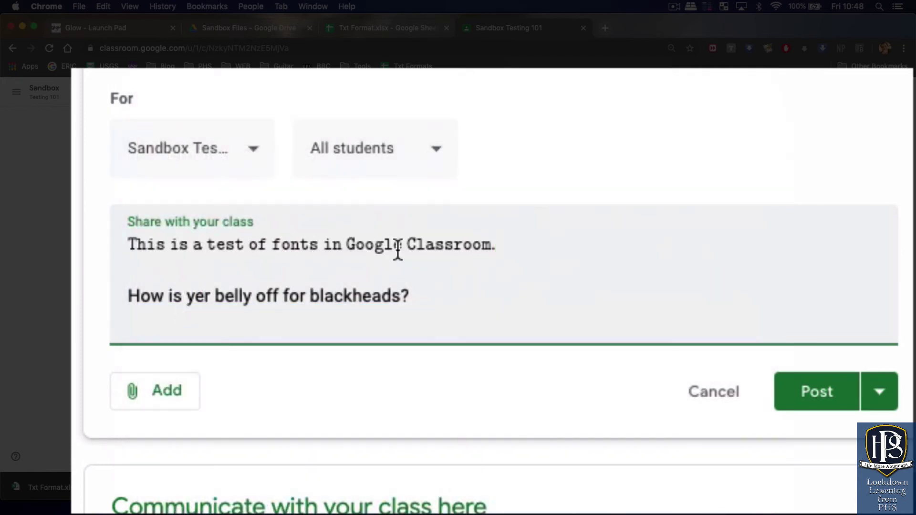
Step: Copy the word "belly" from the draft's second sentence and replace the text in cell B1 of the Txt Format sheet with "belly"
{"action": "double_click", "coordinate": [218, 296]}
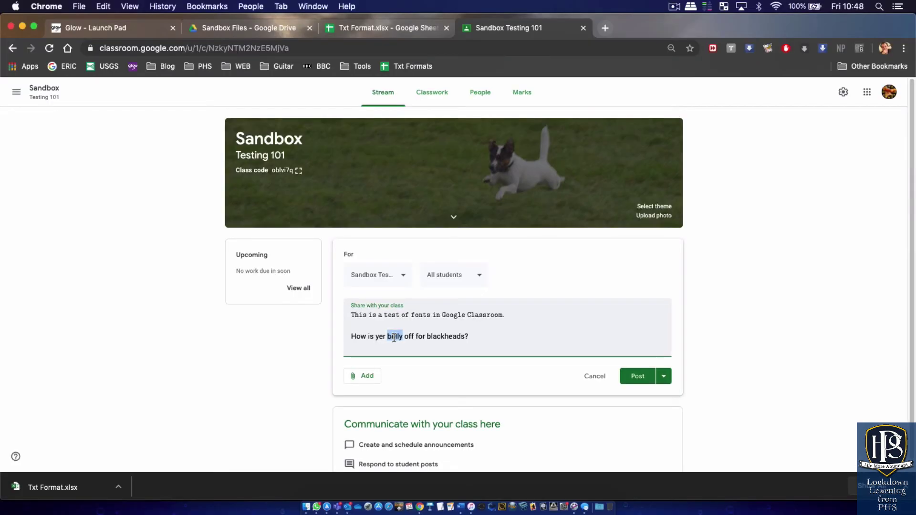
{"action": "right_click", "coordinate": [231, 296]}
{"action": "left_click", "coordinate": [413, 336]}
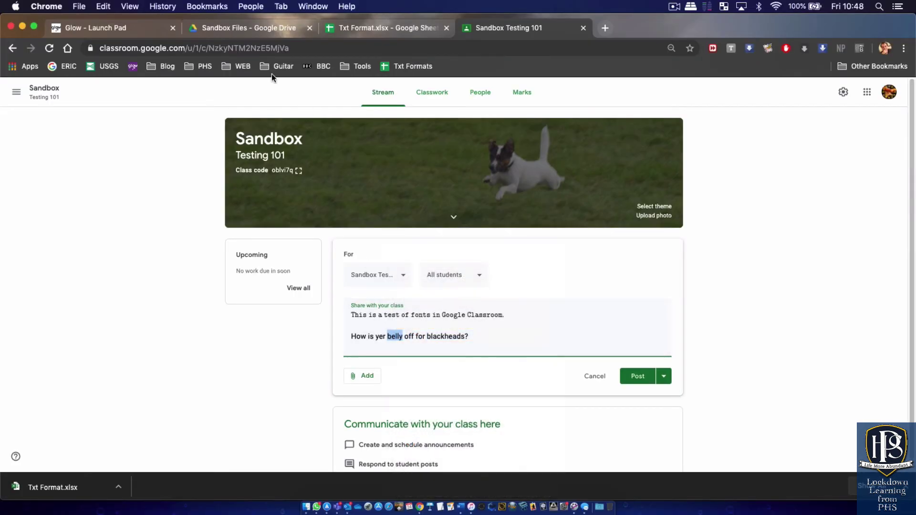
{"action": "left_click", "coordinate": [377, 32]}
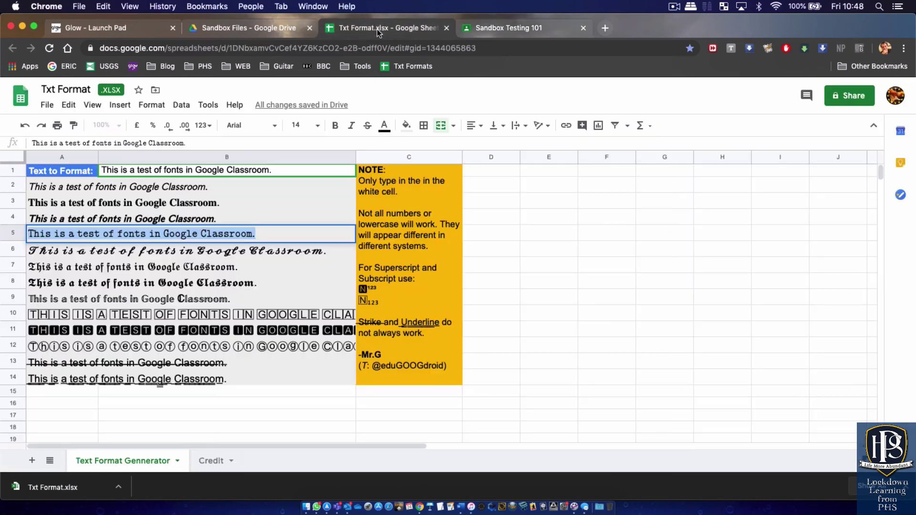
{"action": "triple_click", "coordinate": [289, 170]}
{"action": "key", "text": "BackSpace"}
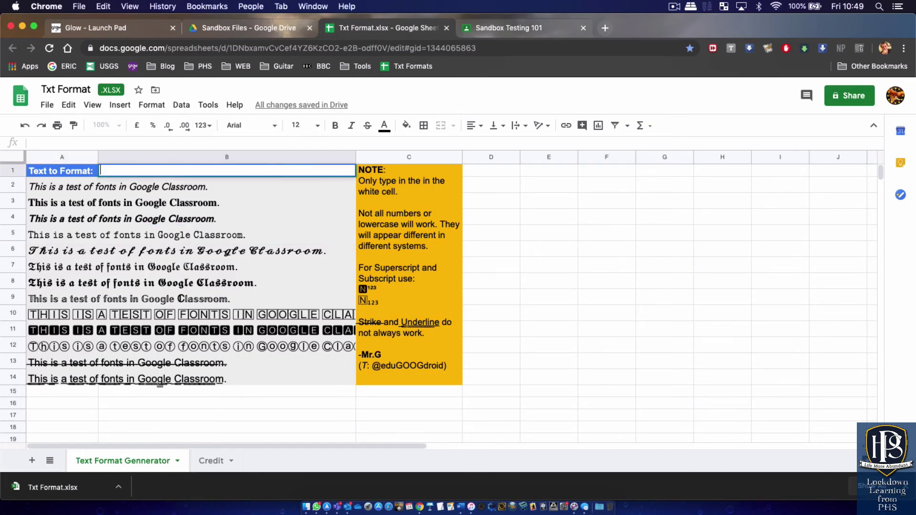
{"action": "type", "text": "belly"}
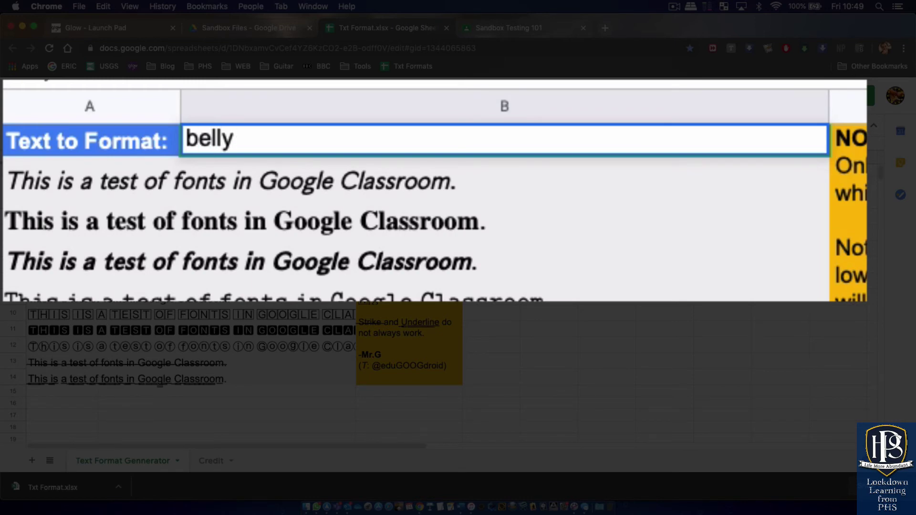
{"action": "key", "text": "Return"}
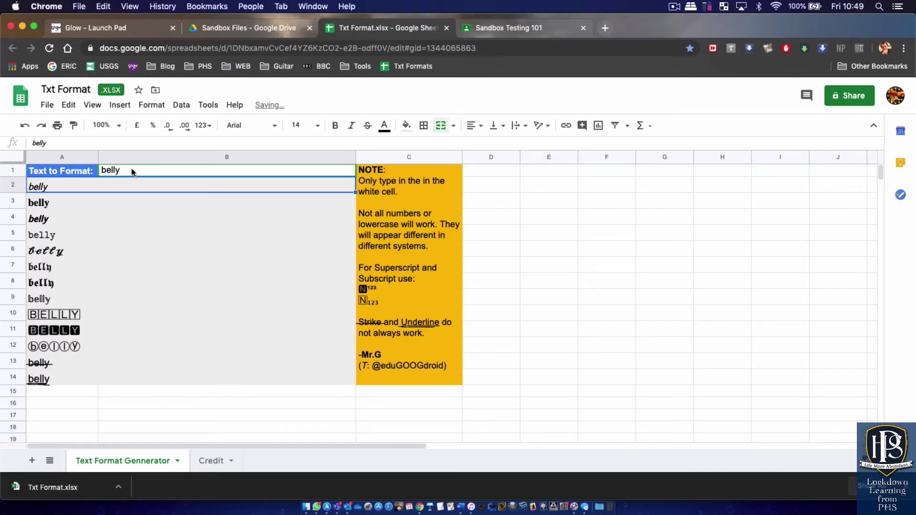
Step: Copy the black-boxed "BELLY" from row 11, paste it over "belly" in the Classroom announcement draft, and remove the extra space after it
{"action": "left_click", "coordinate": [51, 334]}
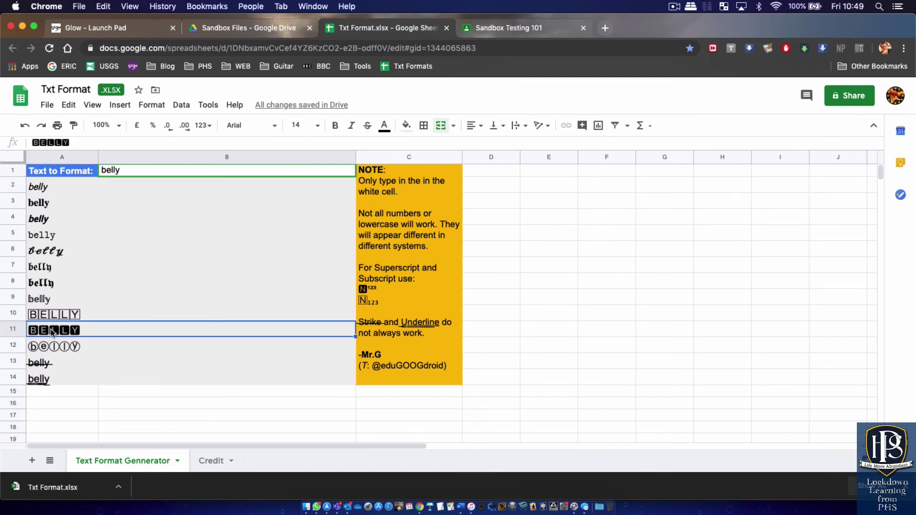
{"action": "key", "text": "super+c"}
{"action": "left_click", "coordinate": [503, 29]}
{"action": "double_click", "coordinate": [392, 330]}
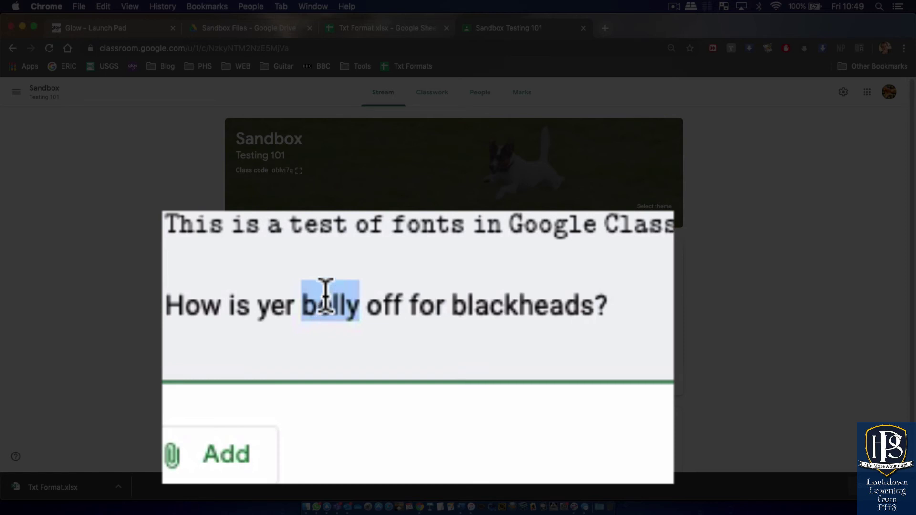
{"action": "key", "text": "super+v"}
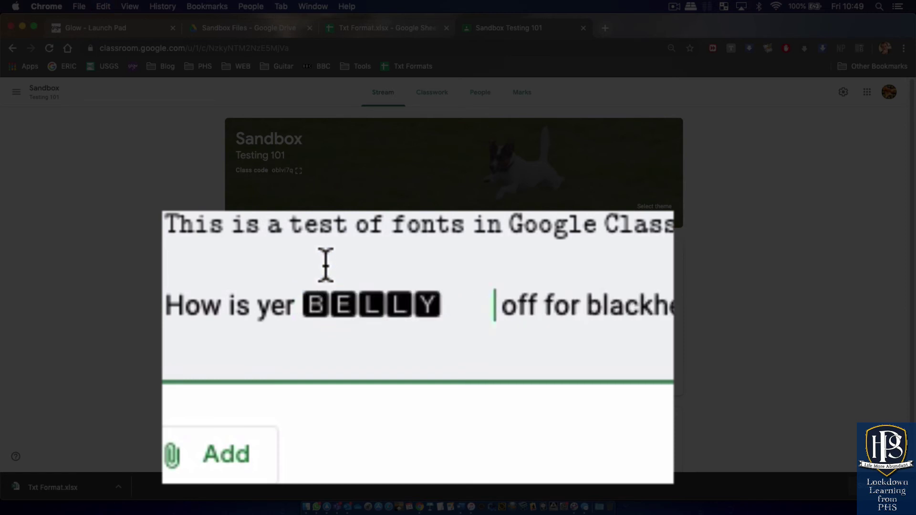
{"action": "key", "text": "BackSpace"}
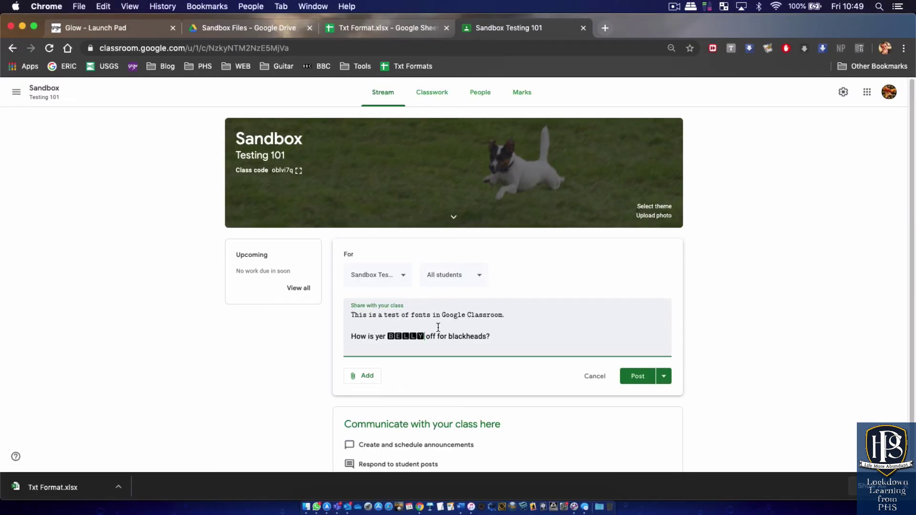
Step: Select "blackheads" in the announcement draft and replace the text in cell B1 of the Txt Format sheet with "blackheads"
{"action": "double_click", "coordinate": [590, 305]}
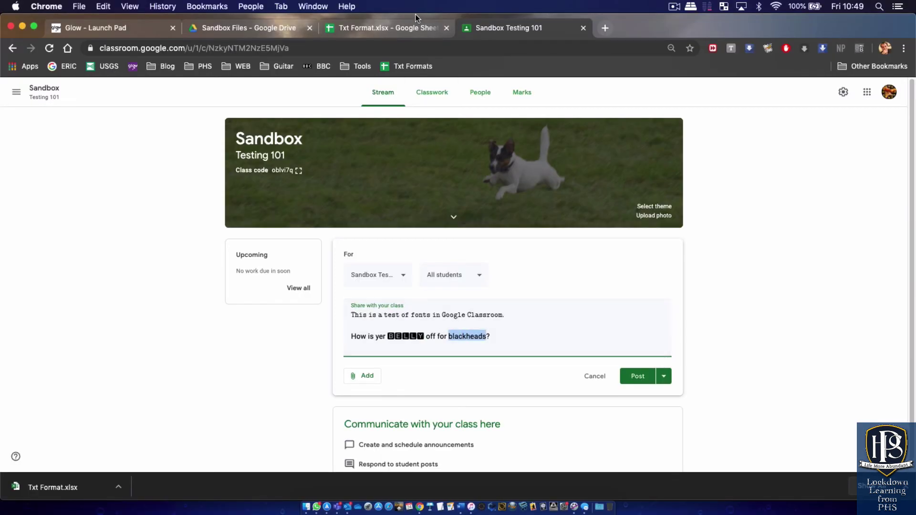
{"action": "left_click", "coordinate": [379, 27]}
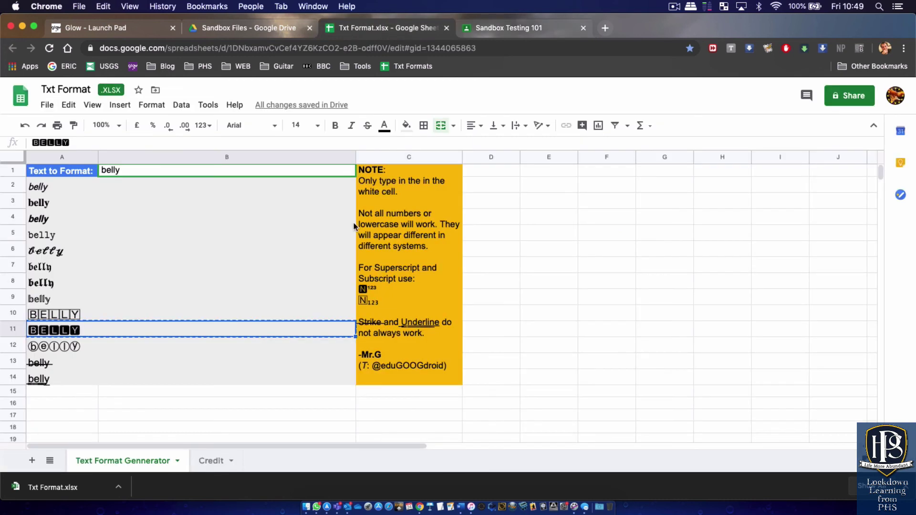
{"action": "left_click", "coordinate": [171, 172]}
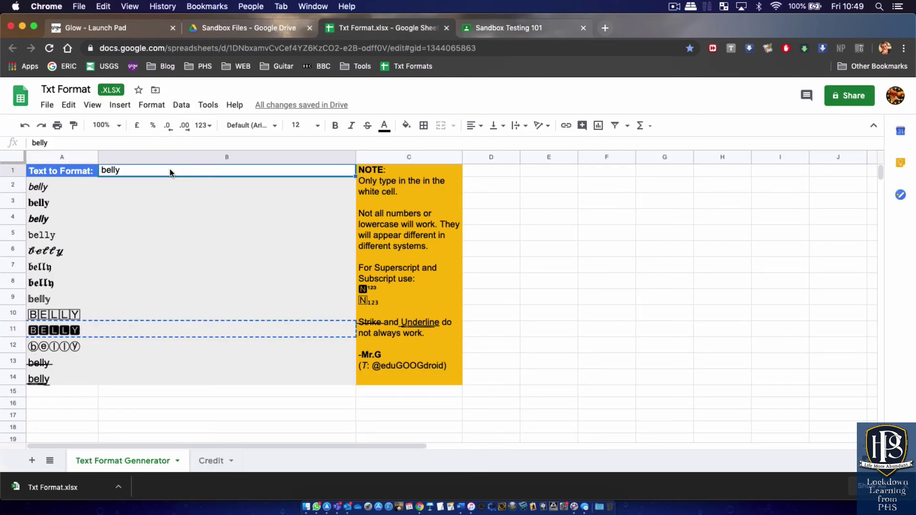
{"action": "double_click", "coordinate": [170, 171]}
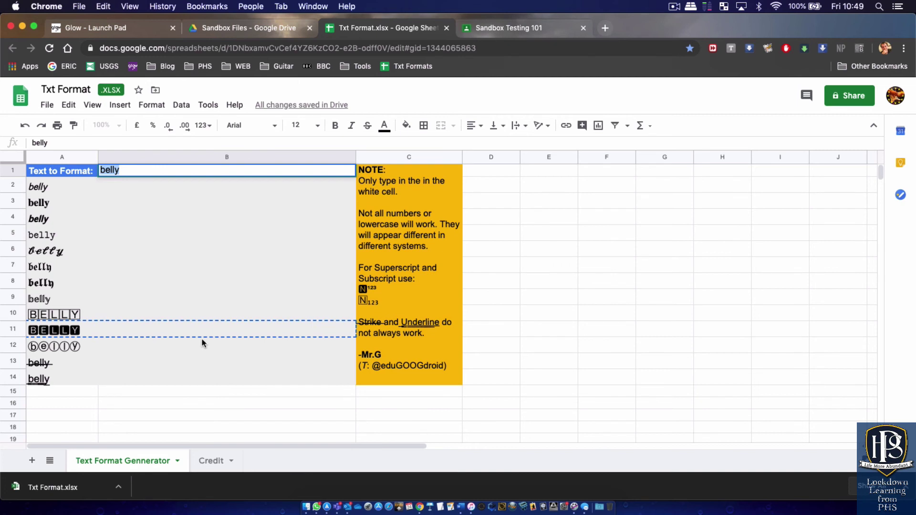
{"action": "left_click", "coordinate": [9, 329]}
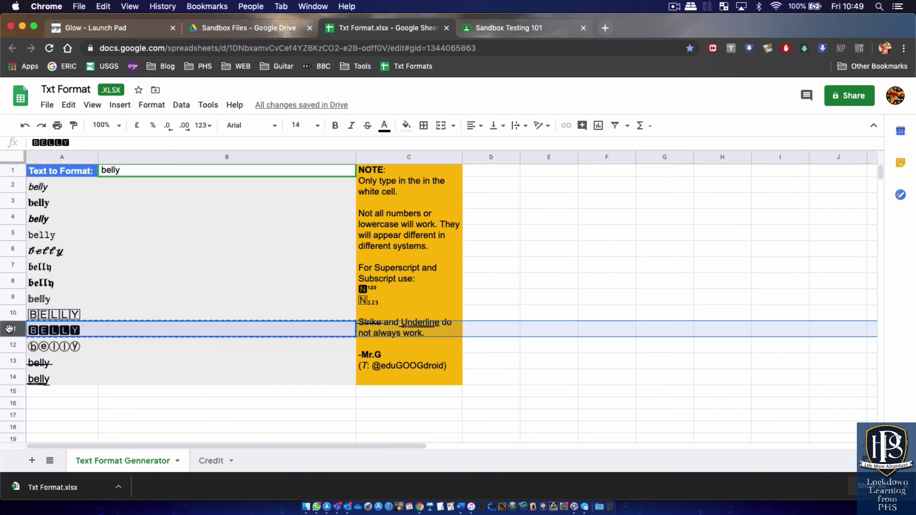
{"action": "left_click", "coordinate": [9, 314]}
{"action": "left_click", "coordinate": [133, 172]}
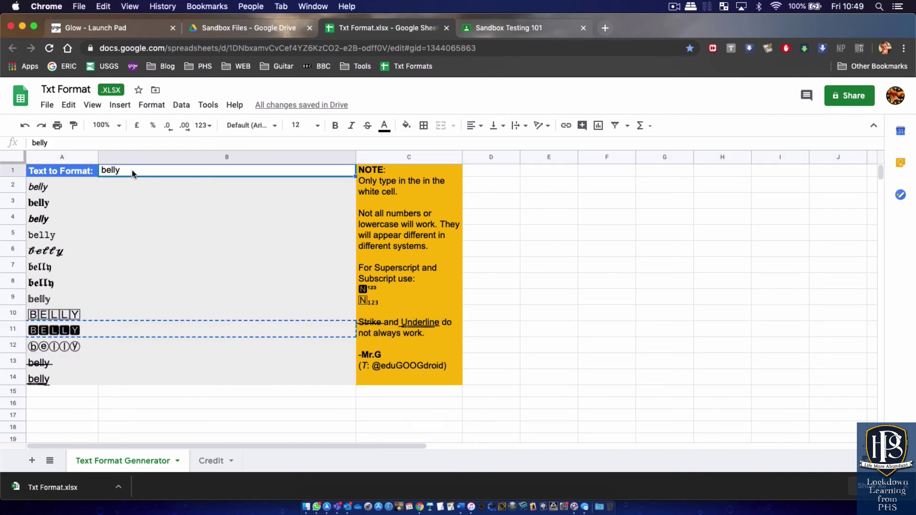
{"action": "double_click", "coordinate": [132, 172]}
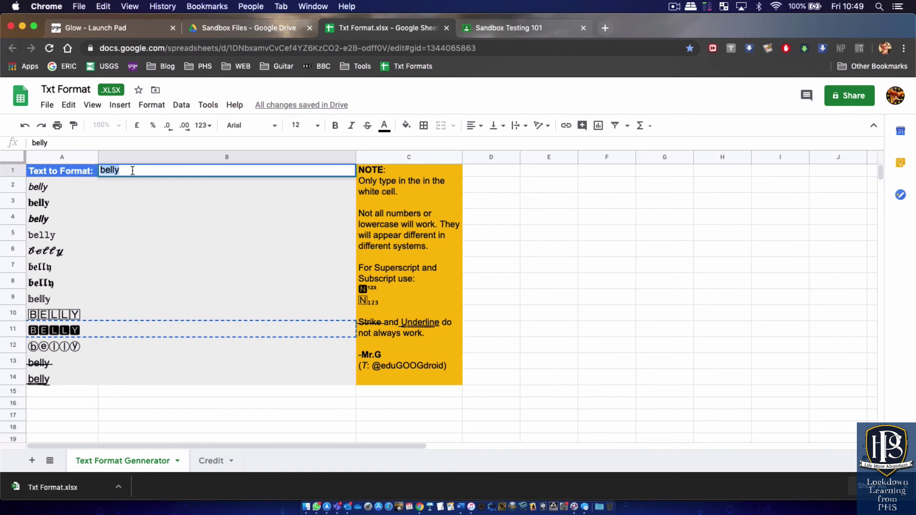
{"action": "type", "text": "blackheads"}
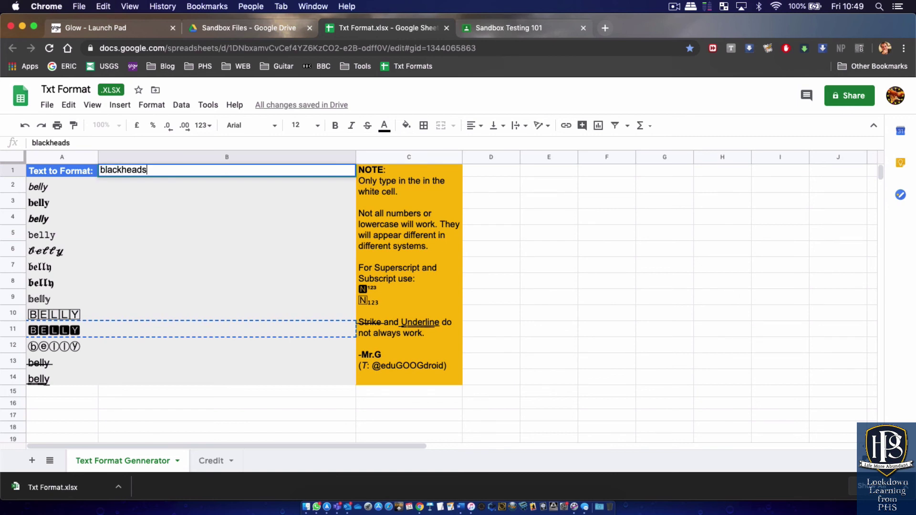
{"action": "key", "text": "Return"}
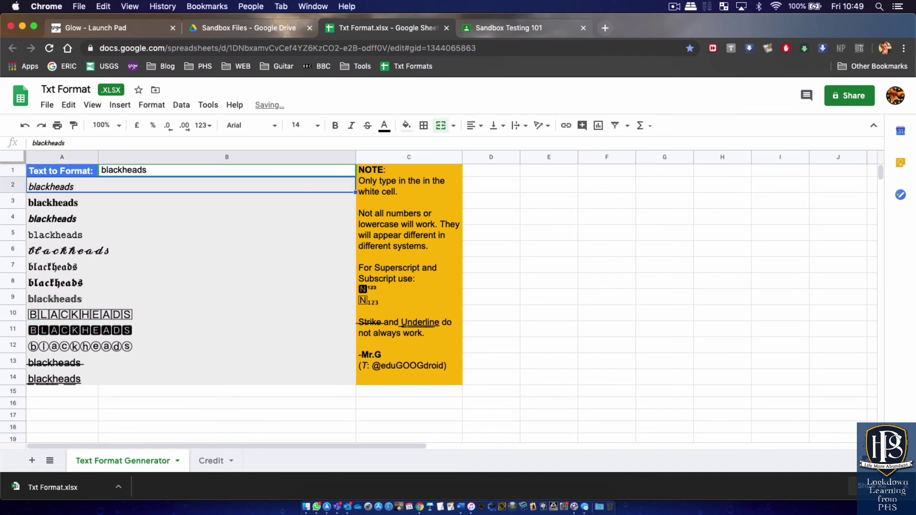
Step: Copy the bold Gothic-style version of "blackheads" from row 8 of the Txt Format sheet
{"action": "left_click", "coordinate": [51, 286]}
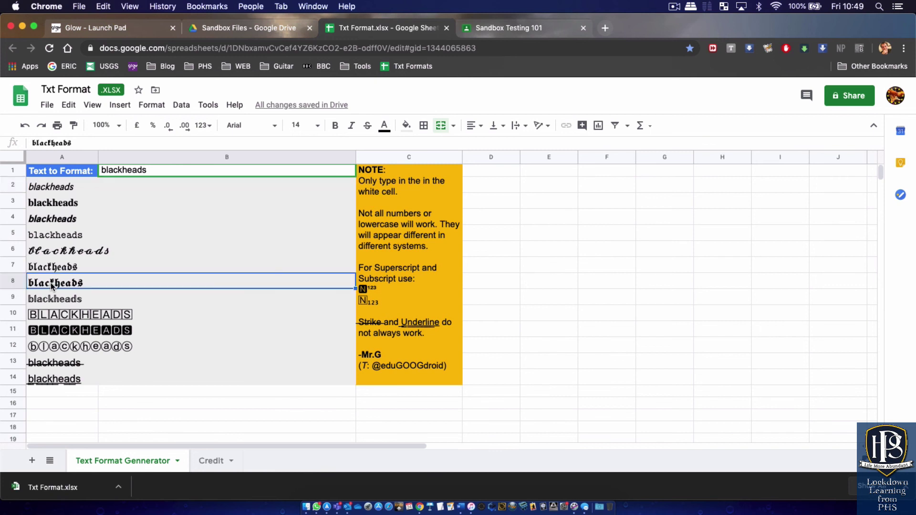
{"action": "double_click", "coordinate": [52, 284]}
{"action": "double_click", "coordinate": [53, 280]}
{"action": "triple_click", "coordinate": [53, 280]}
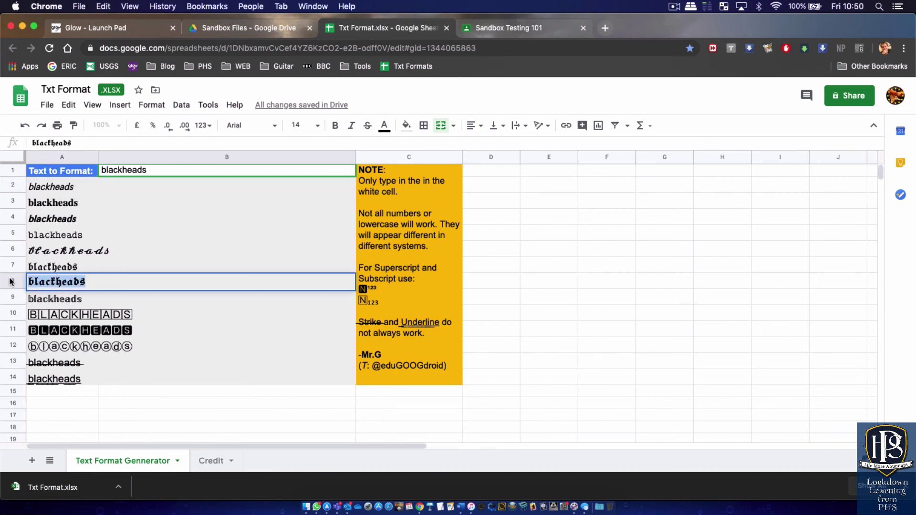
{"action": "left_click", "coordinate": [12, 283]}
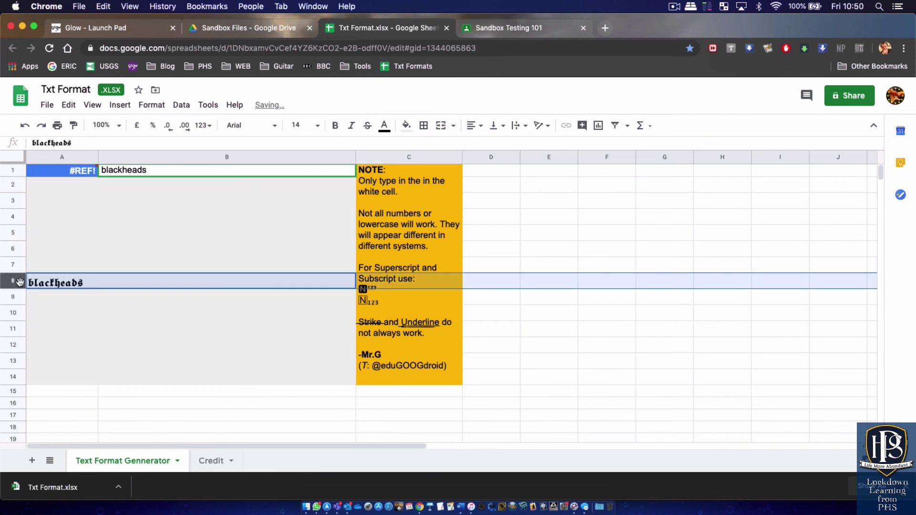
{"action": "left_click", "coordinate": [48, 285]}
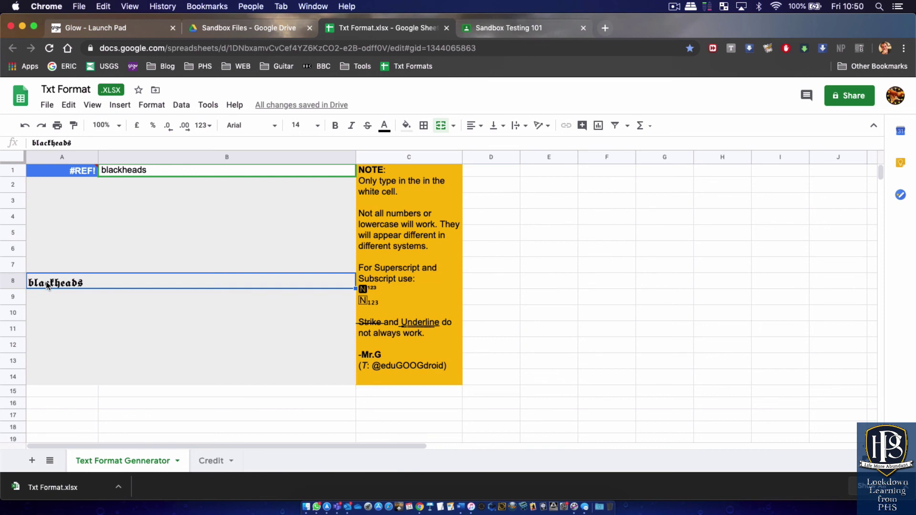
{"action": "key", "text": "super+c"}
Step: Paste the Gothic-style word over "blackheads" in the Classroom announcement draft and delete the extra spaces before the question mark
{"action": "left_click", "coordinate": [249, 30]}
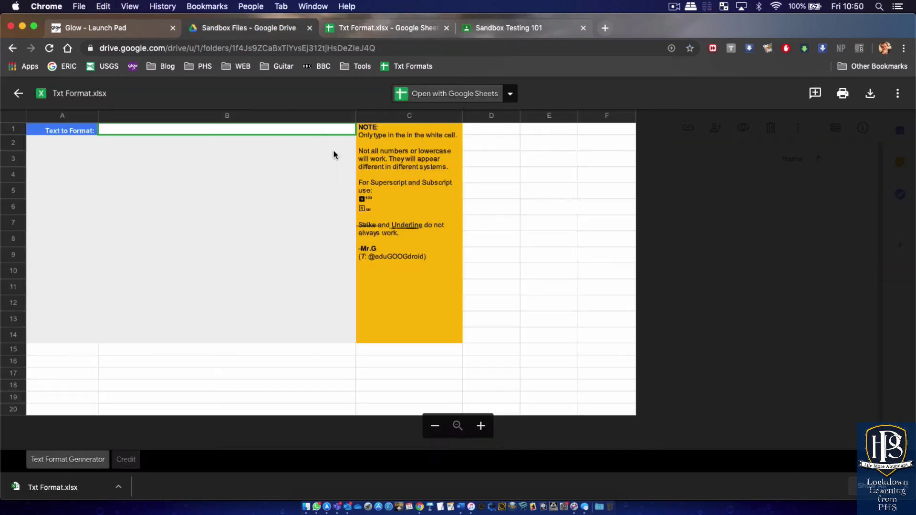
{"action": "left_click", "coordinate": [501, 30]}
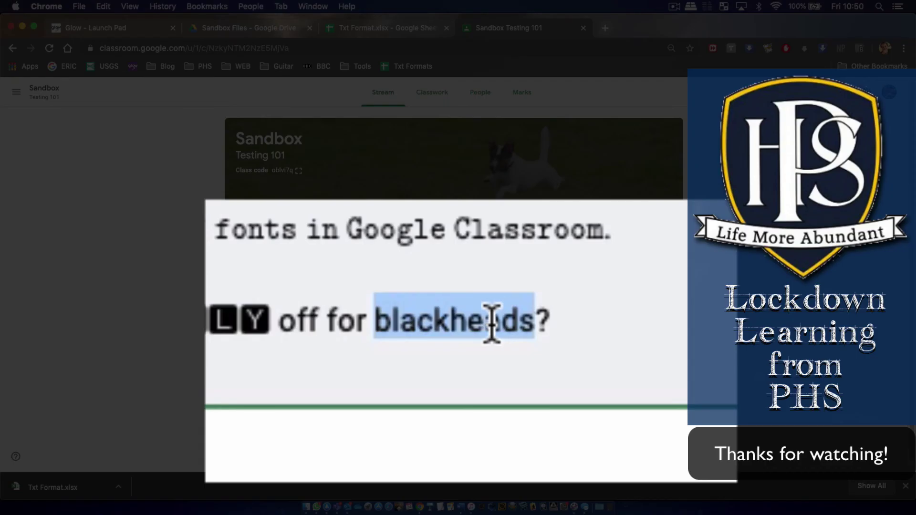
{"action": "right_click", "coordinate": [492, 324]}
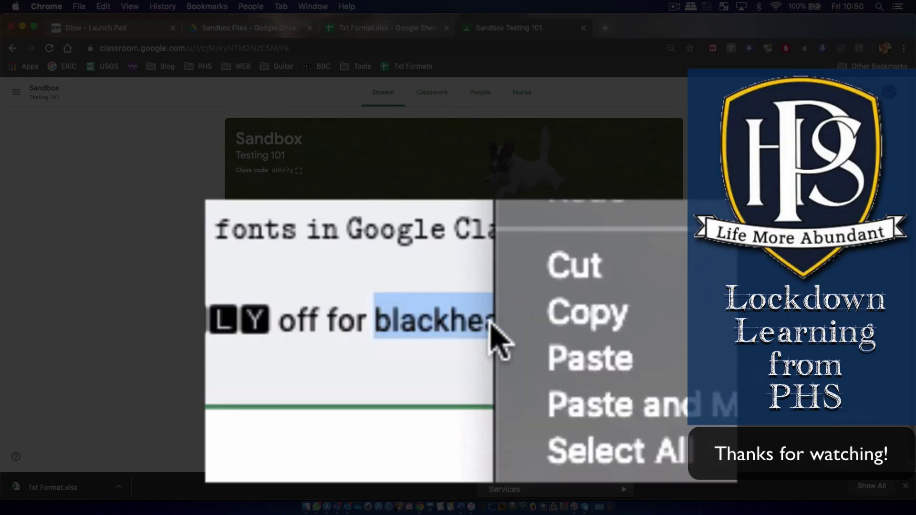
{"action": "left_click", "coordinate": [608, 359]}
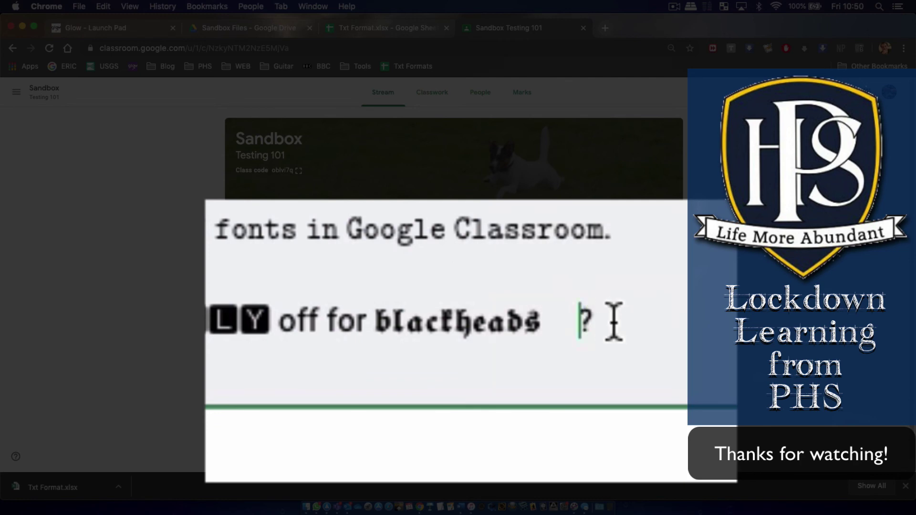
{"action": "key", "text": "BackSpace"}
{"action": "key", "text": "BackSpace"}
{"action": "key", "text": "BackSpace"}
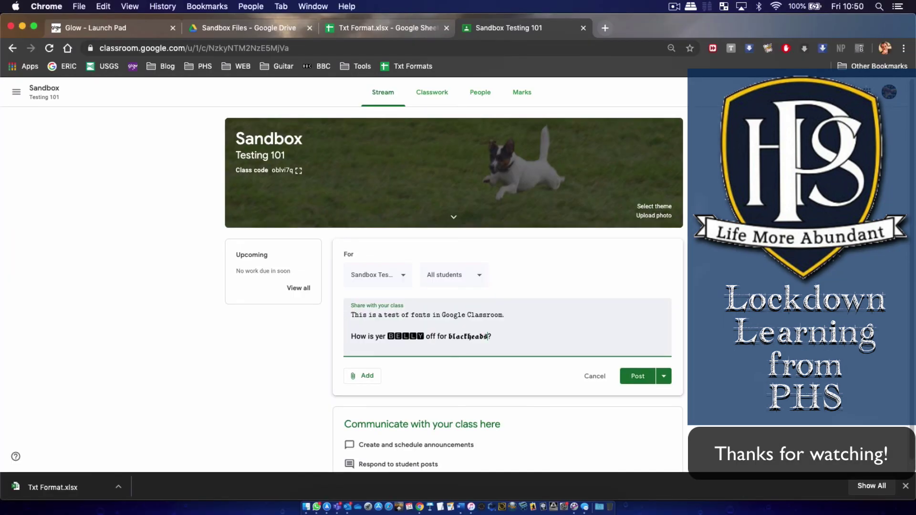
Step: Post the formatted announcement to the class stream and set the page zoom to 100%
{"action": "left_click", "coordinate": [630, 375]}
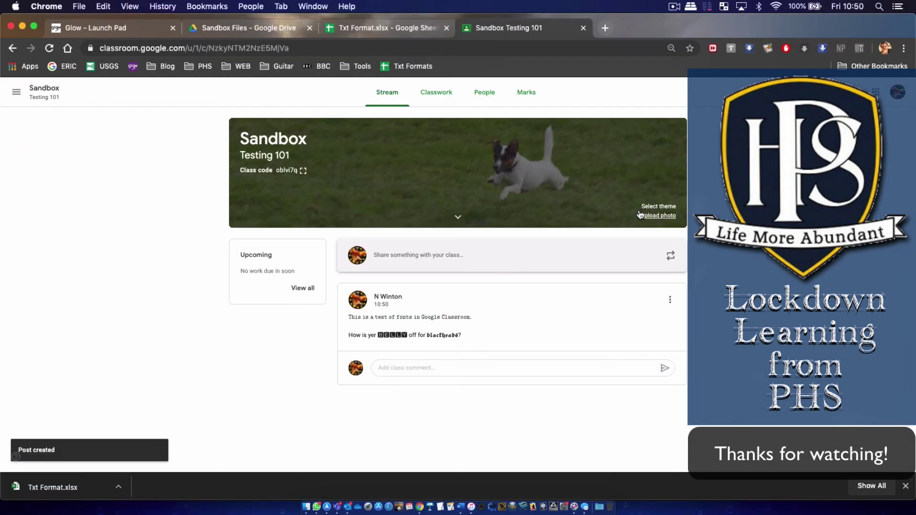
{"action": "left_click", "coordinate": [671, 50]}
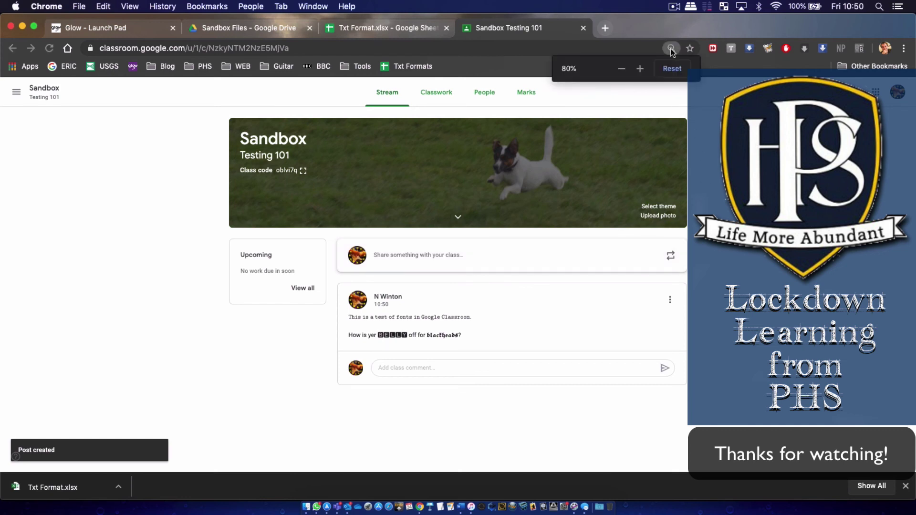
{"action": "left_click", "coordinate": [640, 69]}
{"action": "left_click", "coordinate": [640, 70]}
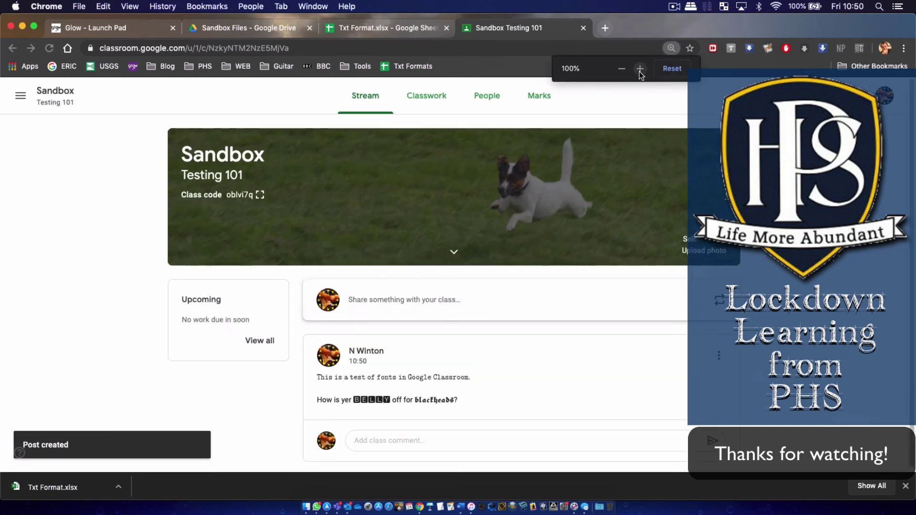